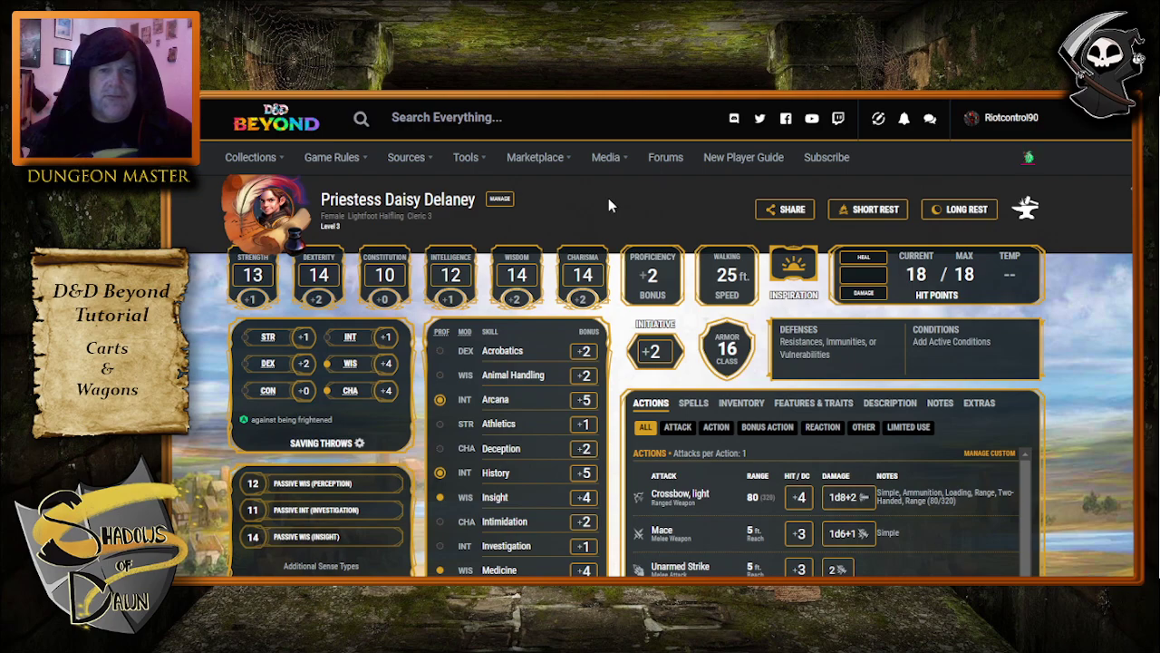
Find the Cart in the addable items of the character's inventory with the filter "cart" and add it
{"action": "scroll", "coordinate": [824, 507], "scroll_direction": "down", "scroll_amount": 5}
{"action": "scroll", "coordinate": [1078, 380], "scroll_direction": "down", "scroll_amount": 2}
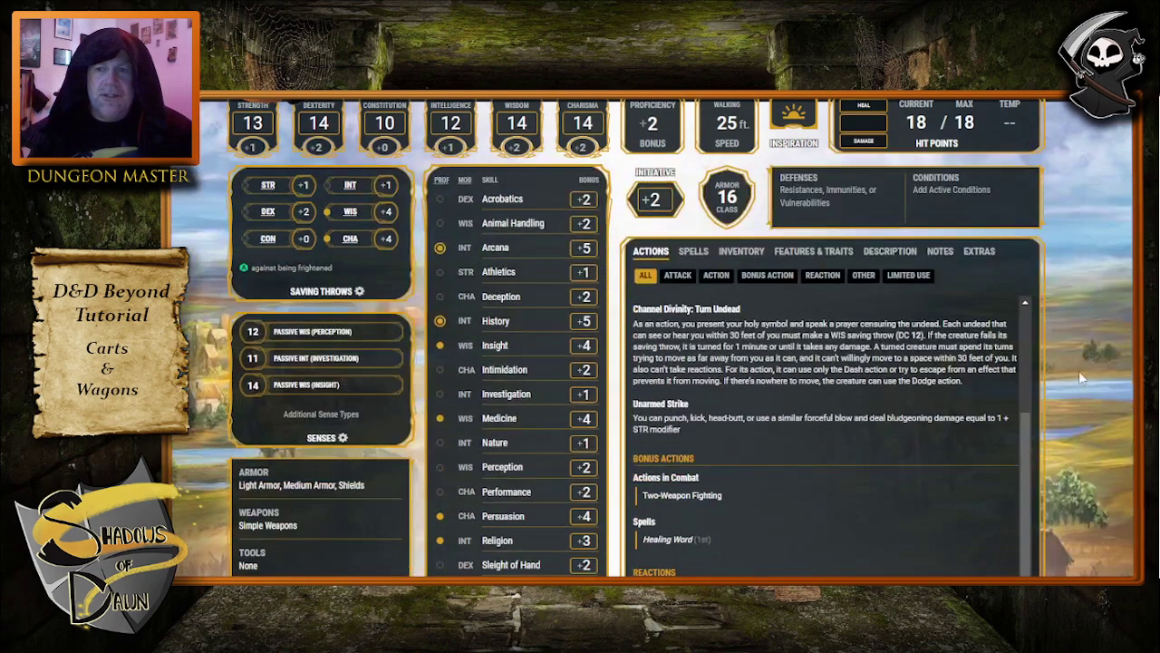
{"action": "scroll", "coordinate": [1078, 379], "scroll_direction": "down", "scroll_amount": 2}
{"action": "scroll", "coordinate": [861, 272], "scroll_direction": "up", "scroll_amount": 3}
{"action": "left_click", "coordinate": [742, 140]}
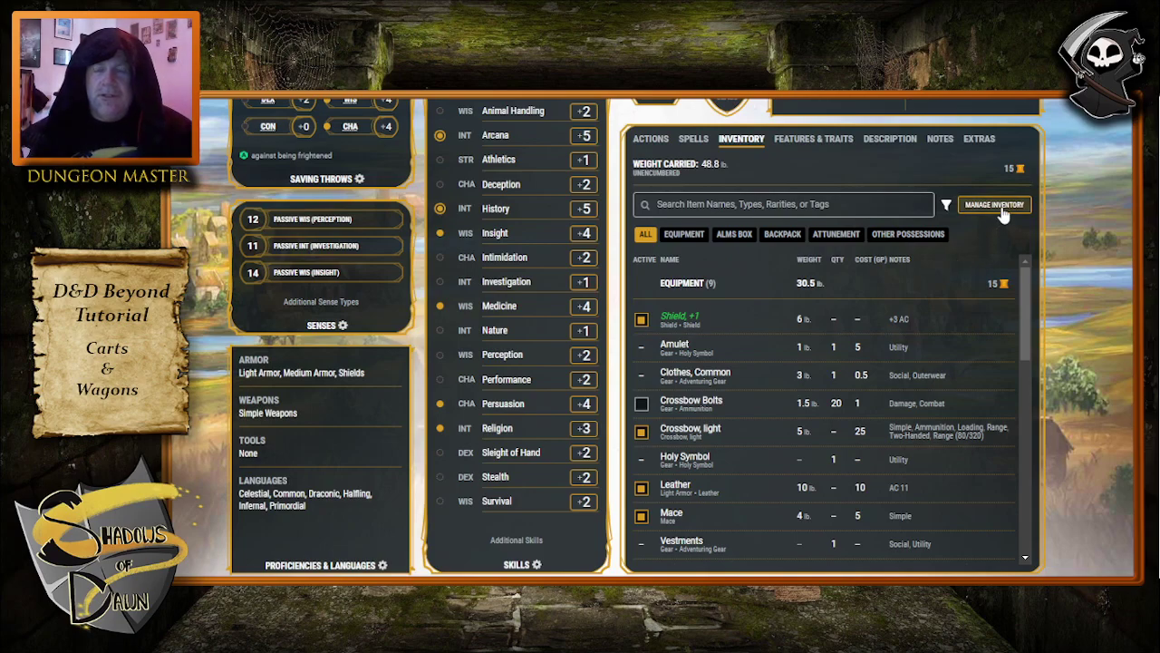
{"action": "left_click", "coordinate": [994, 205]}
{"action": "scroll", "coordinate": [989, 278], "scroll_direction": "up", "scroll_amount": 3}
{"action": "left_click", "coordinate": [990, 264]}
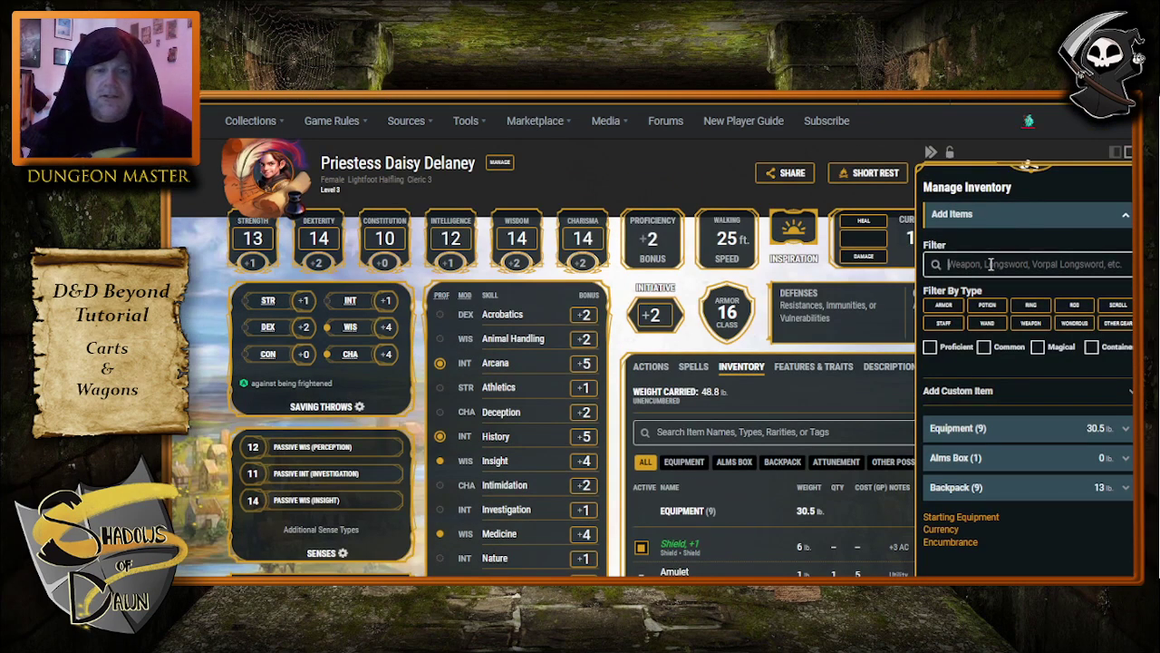
{"action": "type", "text": "cart"}
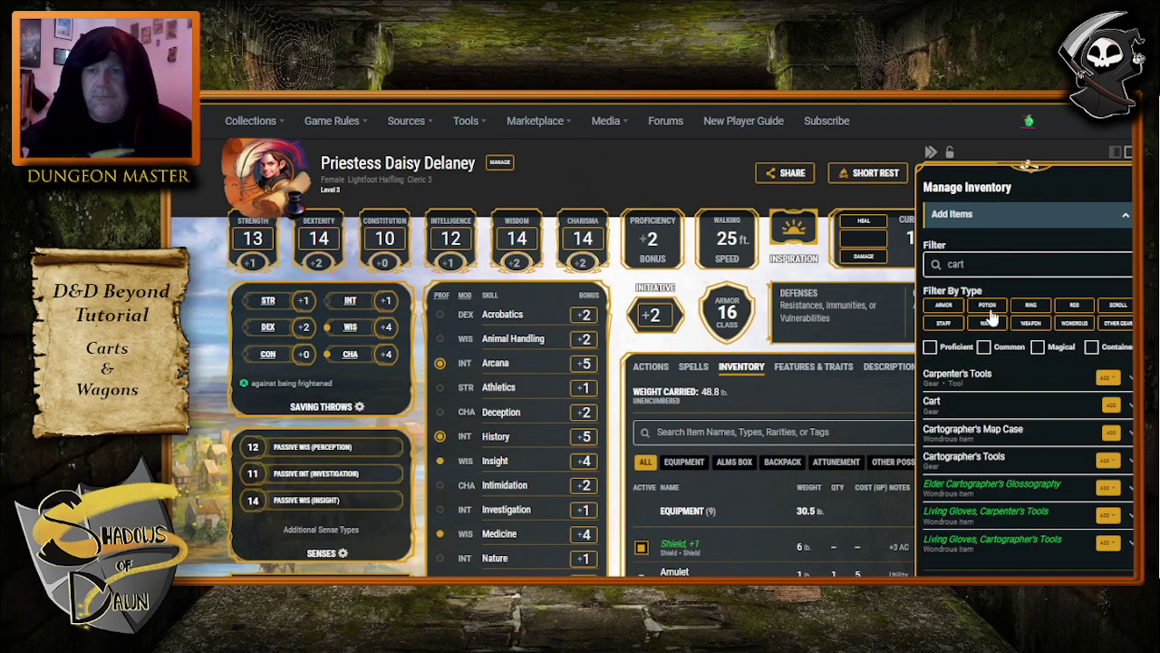
{"action": "left_click", "coordinate": [1109, 405]}
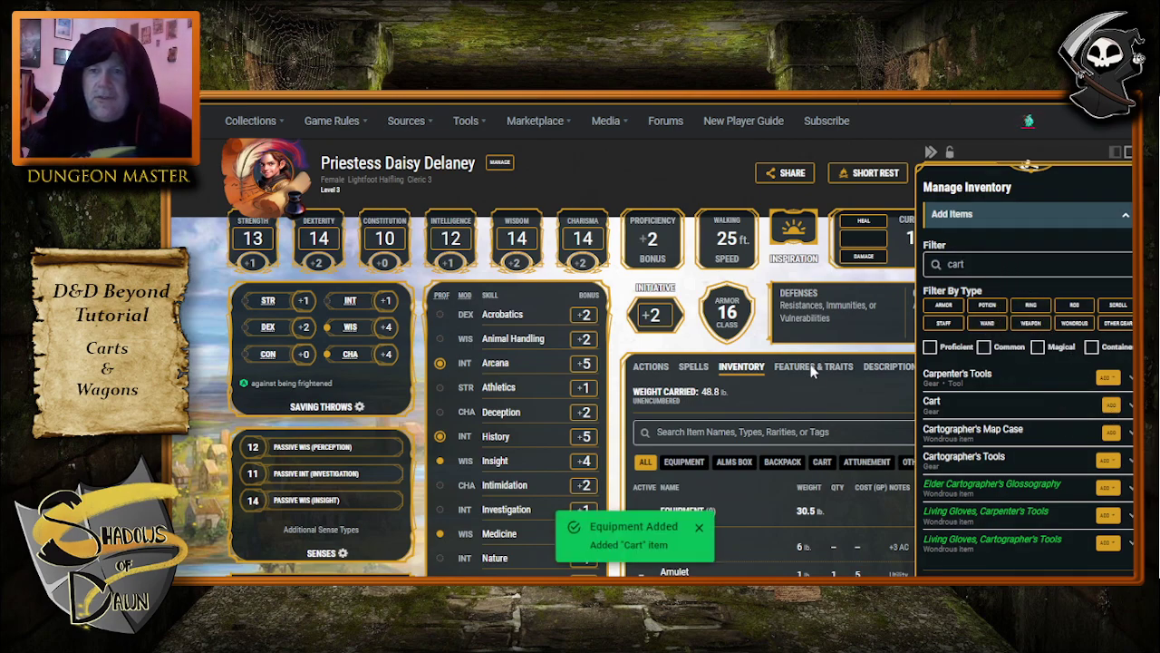
{"action": "left_click", "coordinate": [835, 404]}
Review the coin management settings, including the option to put coins in containers, and return to the inventory
{"action": "left_click", "coordinate": [1013, 404]}
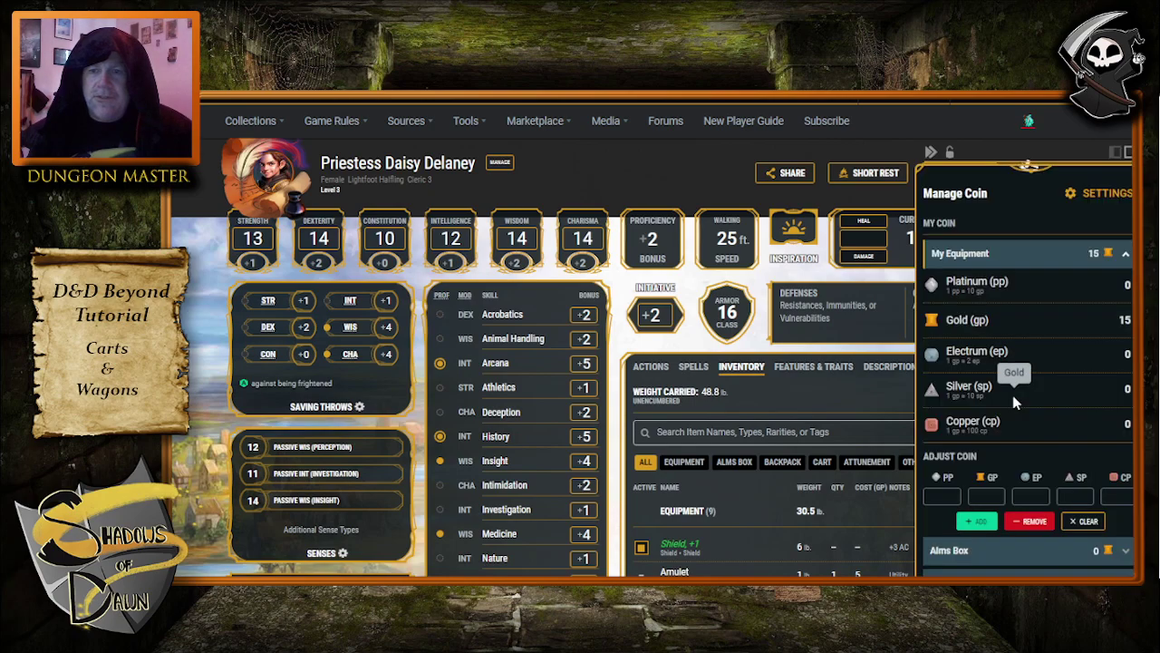
{"action": "left_click", "coordinate": [1078, 194]}
{"action": "left_click", "coordinate": [1122, 299]}
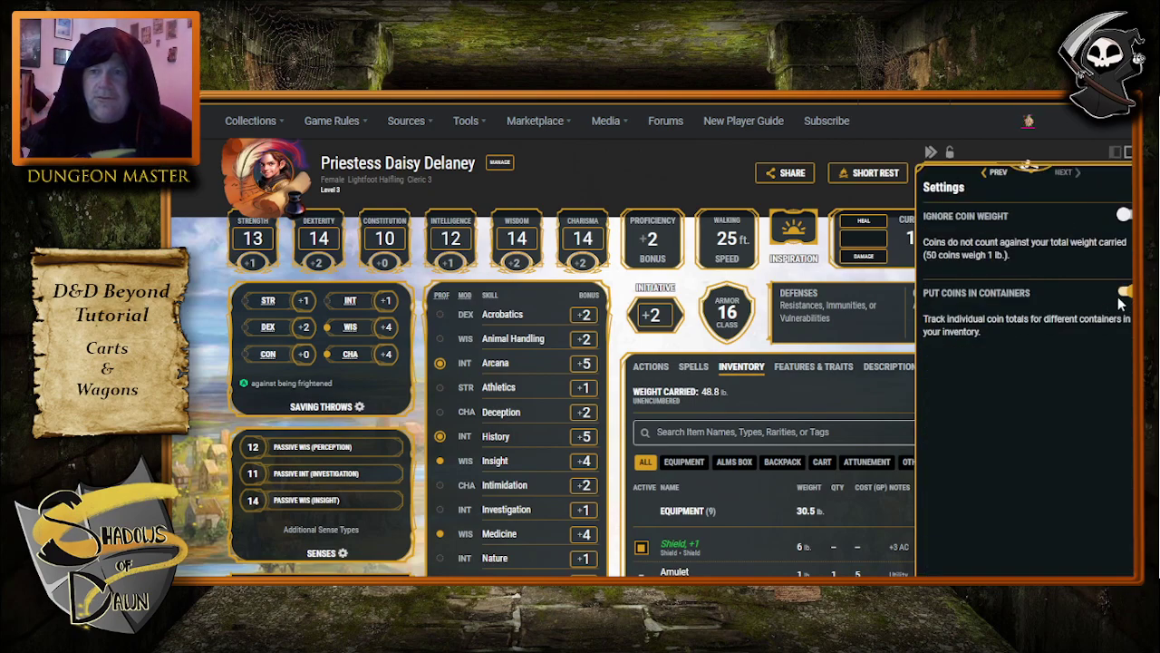
{"action": "left_click", "coordinate": [872, 408]}
{"action": "scroll", "coordinate": [957, 404], "scroll_direction": "down", "scroll_amount": 1}
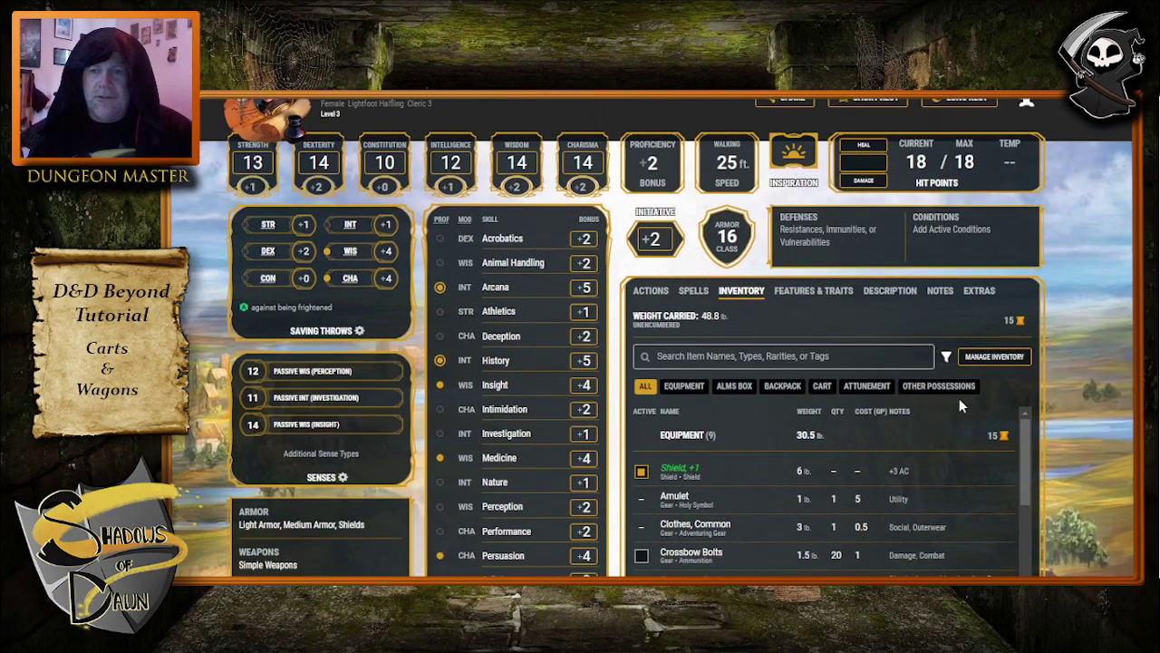
Filter the addable items by "wagon" and add the Wagon to the character's inventory
{"action": "left_click", "coordinate": [994, 357]}
{"action": "left_click", "coordinate": [985, 187]}
{"action": "type", "text": "wagon"}
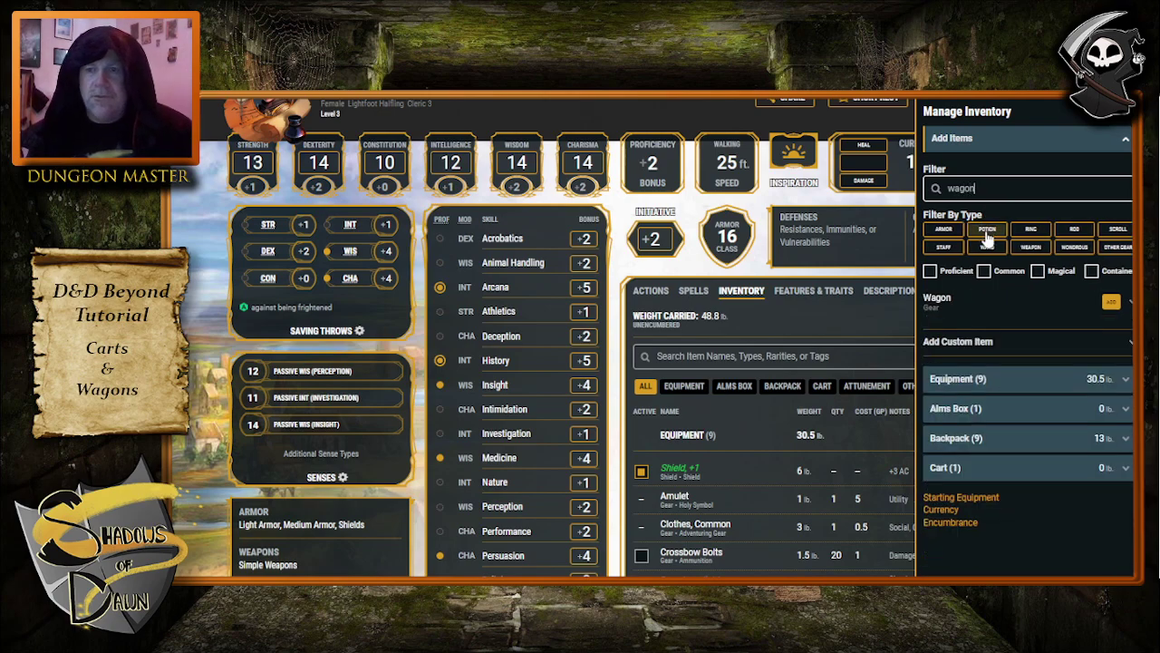
{"action": "left_click", "coordinate": [1111, 304]}
{"action": "left_click", "coordinate": [839, 316]}
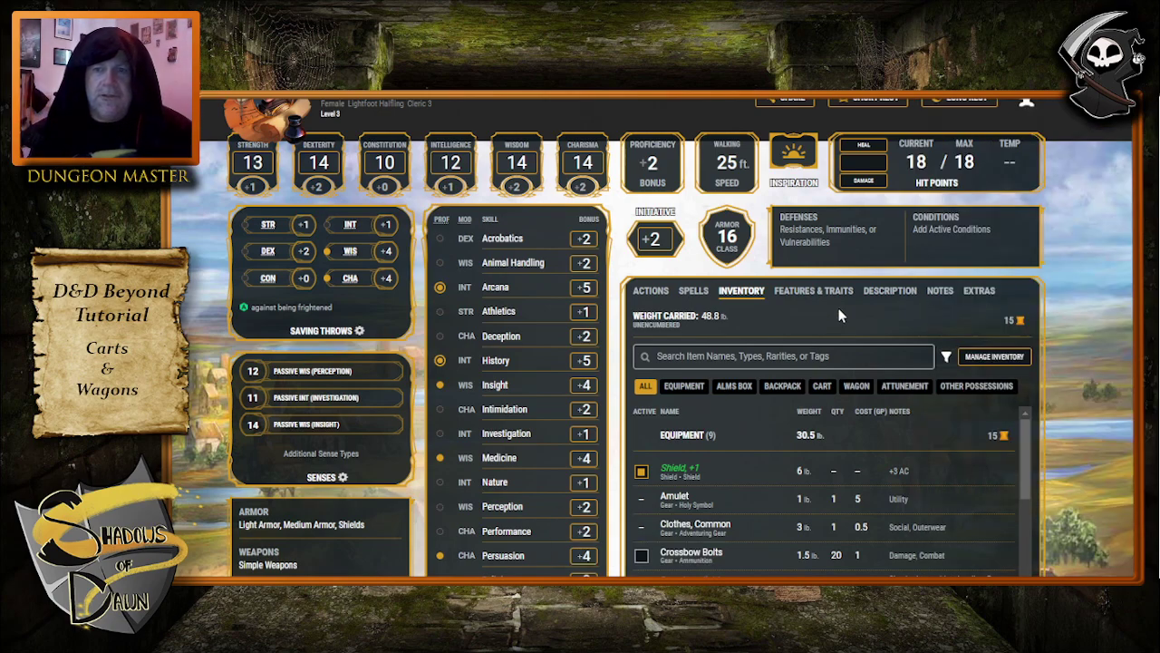
Review the Cart and Wagon entries in the inventory, and multiply 18 by 15 in Calculator
{"action": "scroll", "coordinate": [840, 316], "scroll_direction": "down", "scroll_amount": 8}
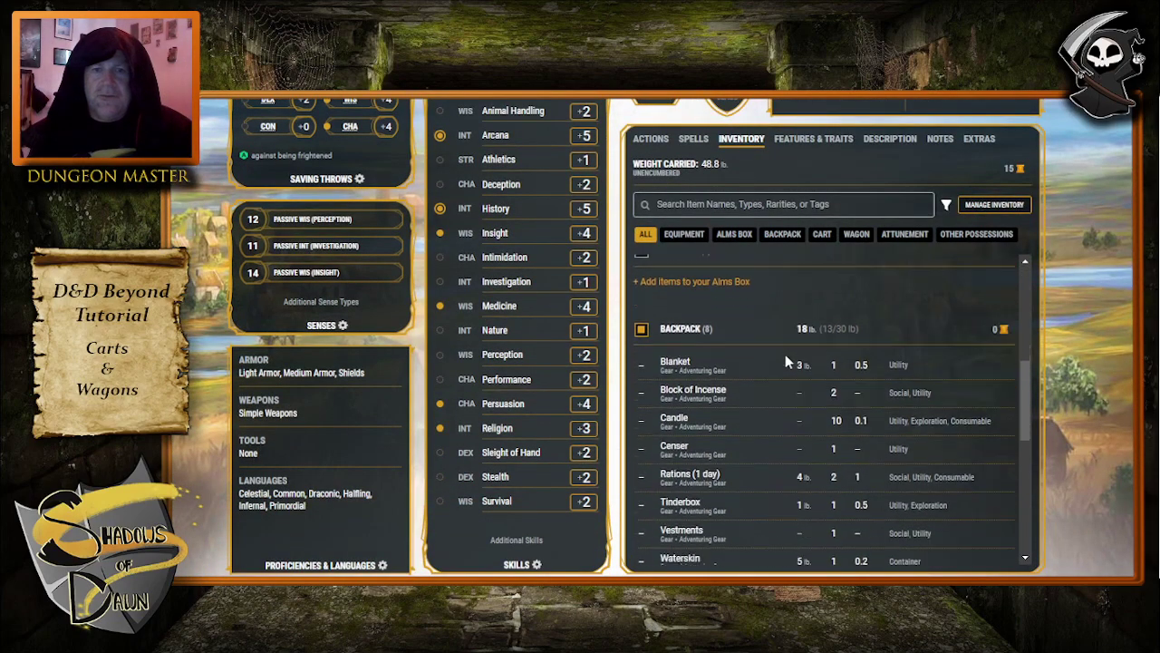
{"action": "scroll", "coordinate": [785, 354], "scroll_direction": "down", "scroll_amount": 5}
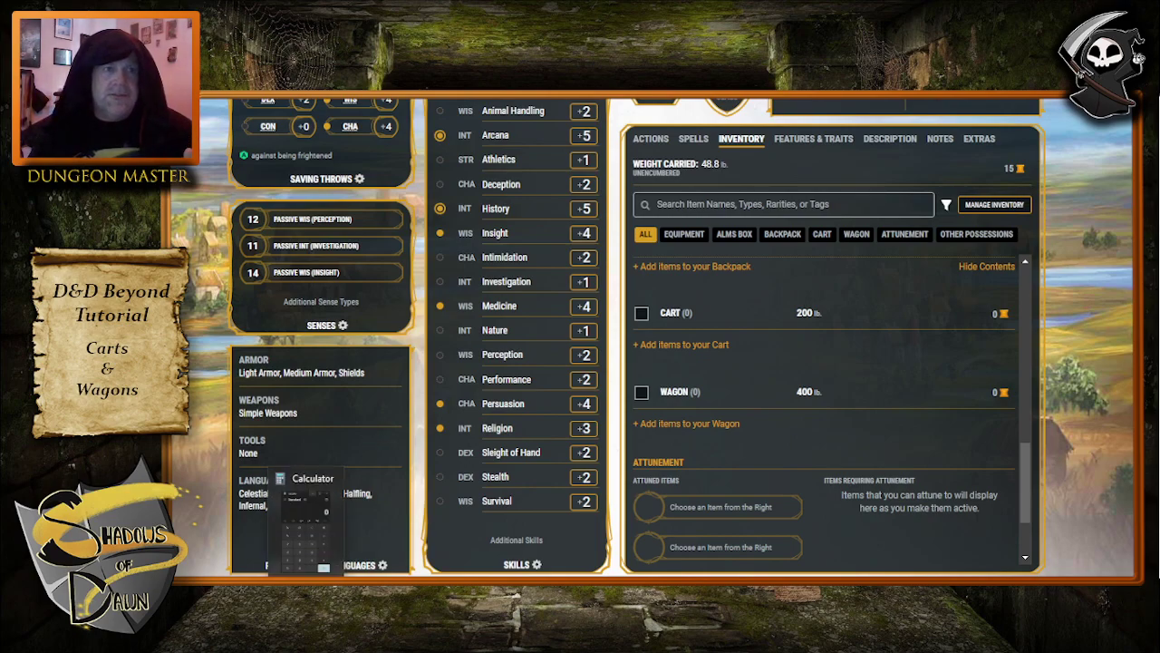
{"action": "left_click", "coordinate": [306, 580]}
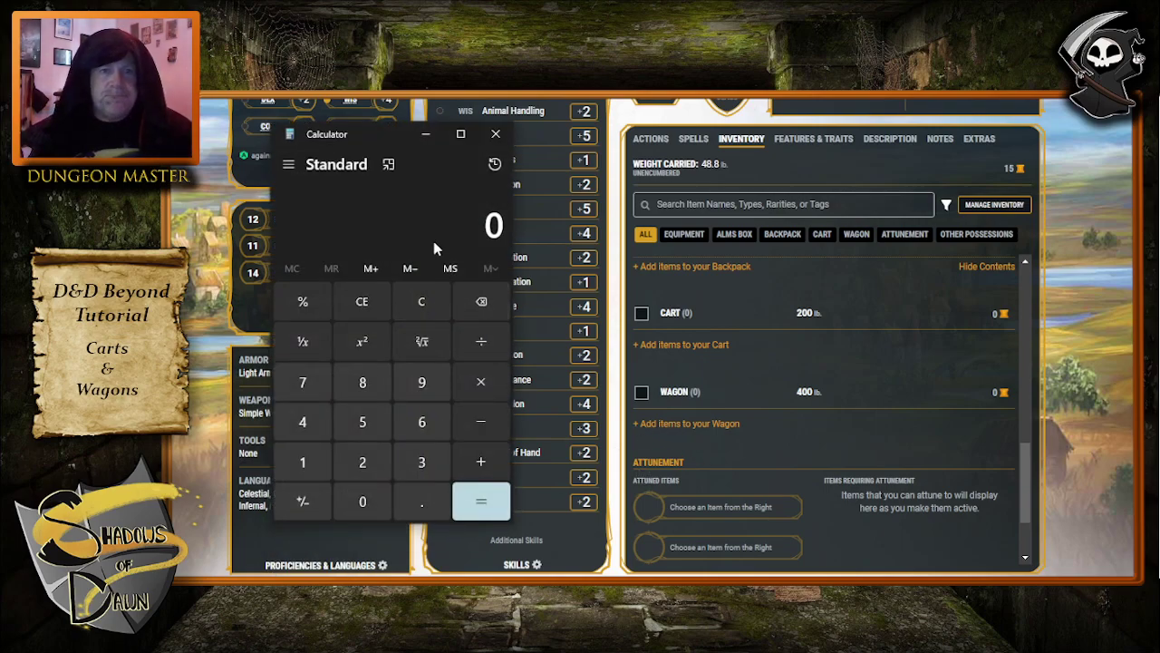
{"action": "left_click", "coordinate": [303, 461]}
{"action": "left_click", "coordinate": [362, 385]}
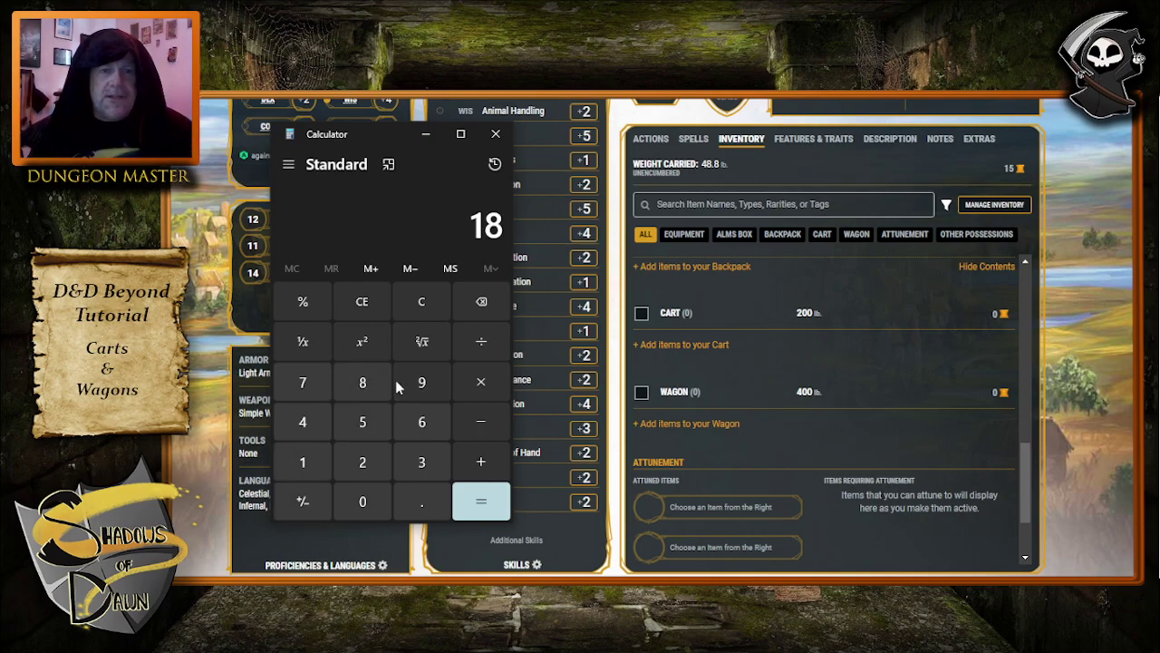
{"action": "left_click", "coordinate": [482, 382]}
{"action": "left_click", "coordinate": [304, 463]}
{"action": "left_click", "coordinate": [362, 422]}
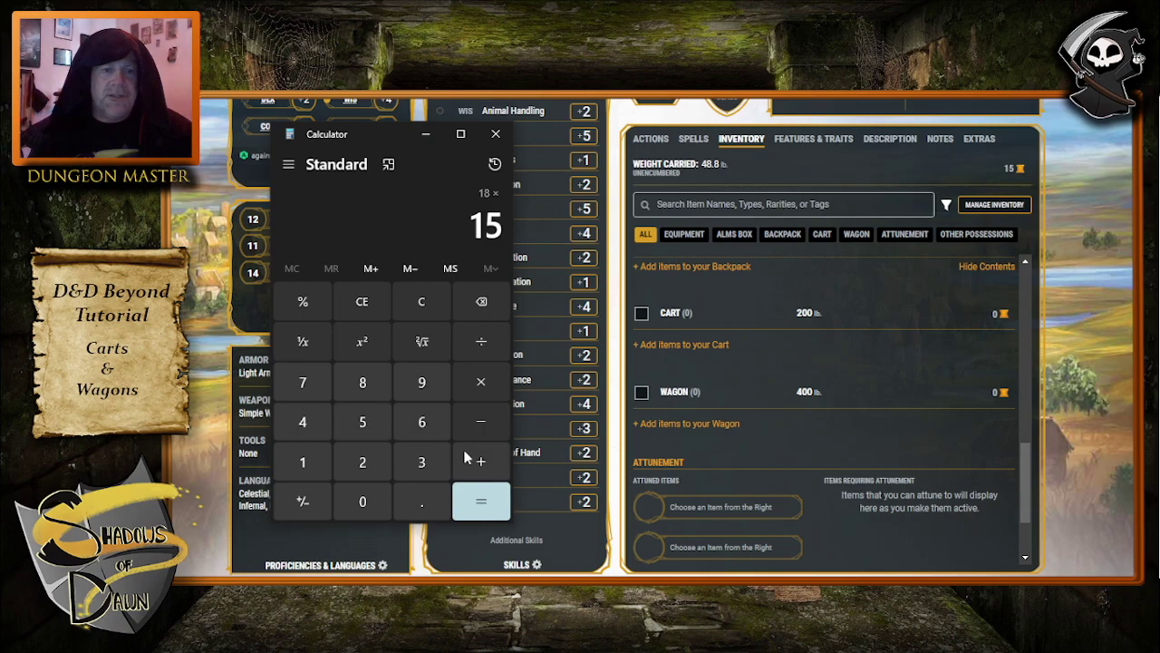
{"action": "left_click", "coordinate": [480, 505]}
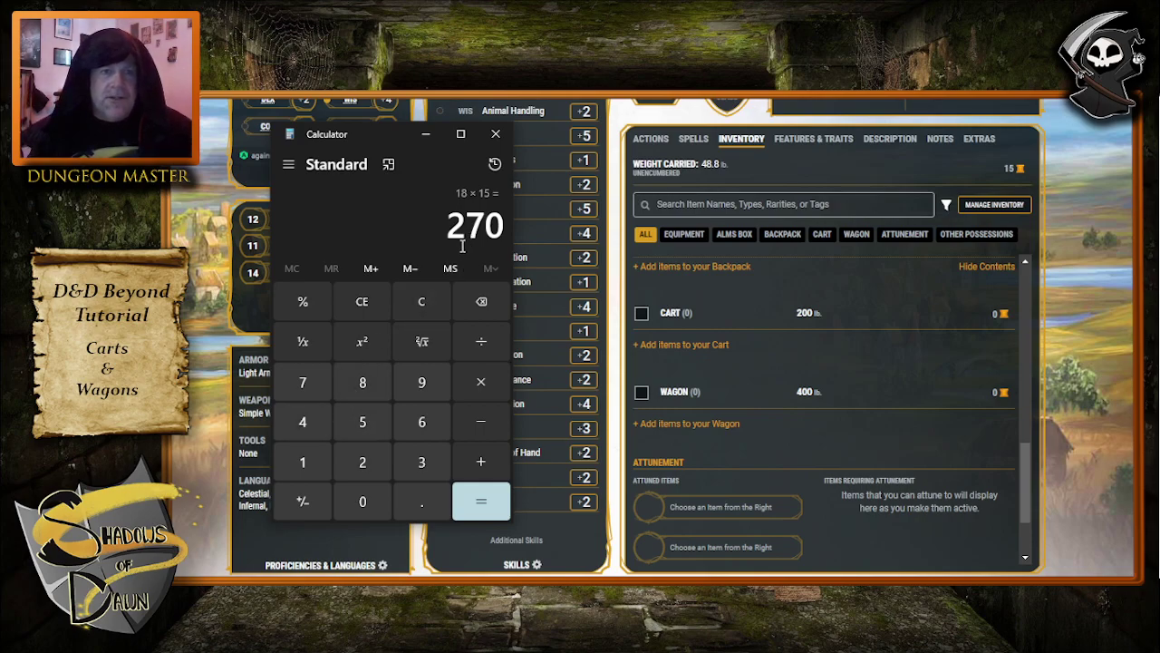
Multiply the calculated product by 5 and copy the result
{"action": "left_click", "coordinate": [481, 382]}
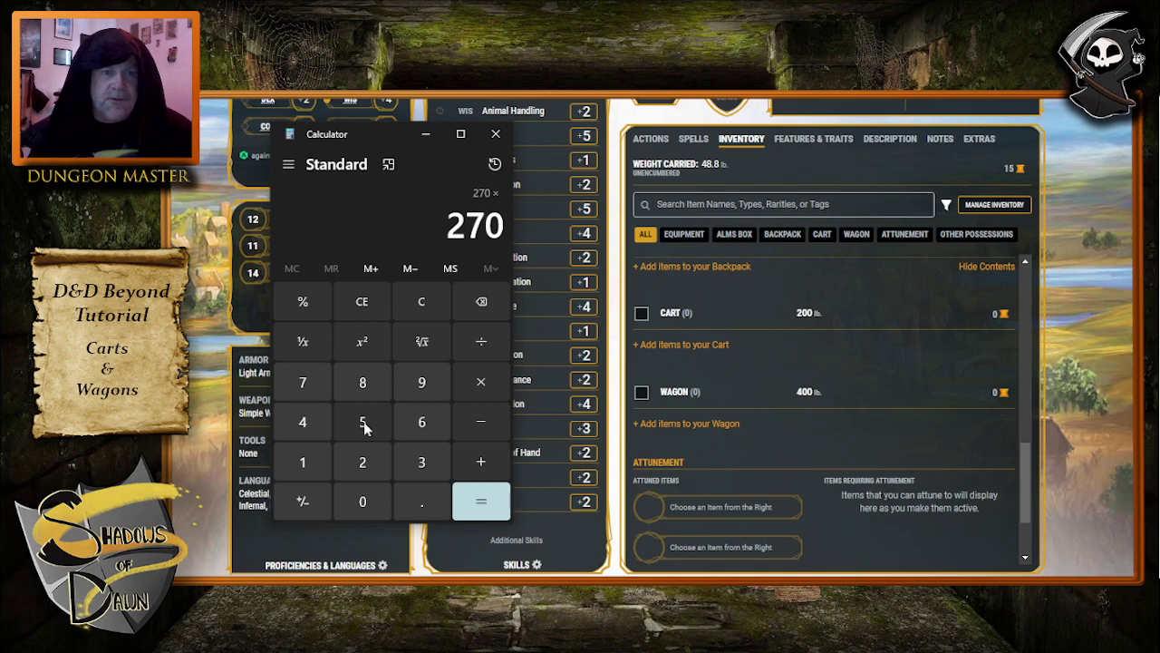
{"action": "left_click", "coordinate": [364, 426]}
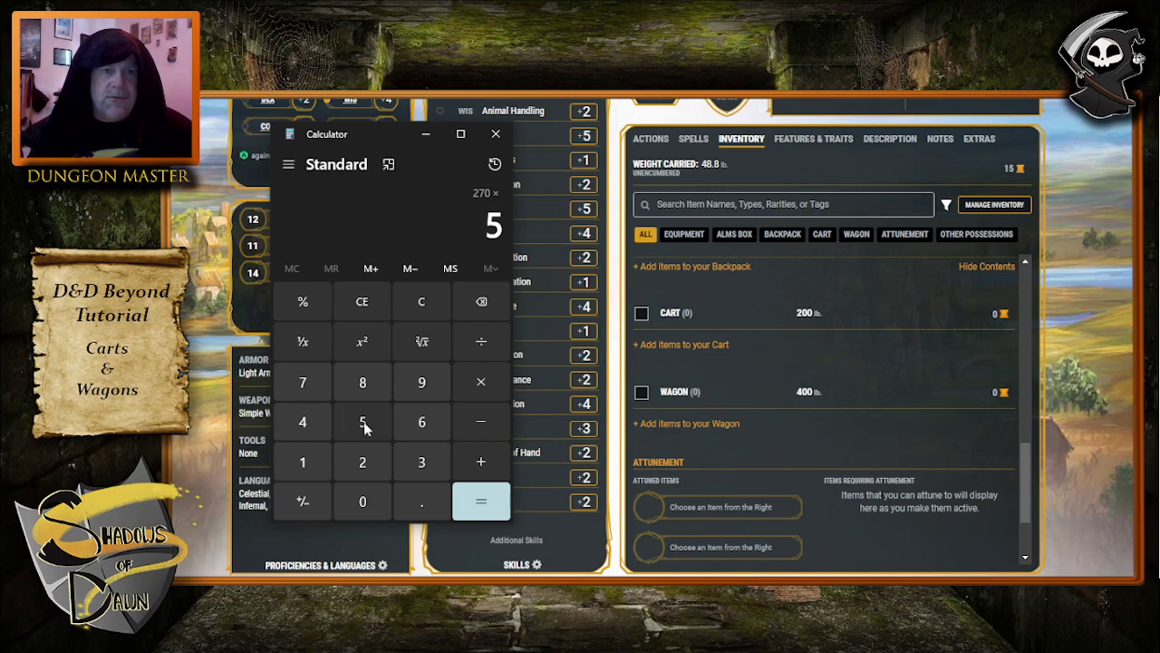
{"action": "left_click", "coordinate": [480, 501]}
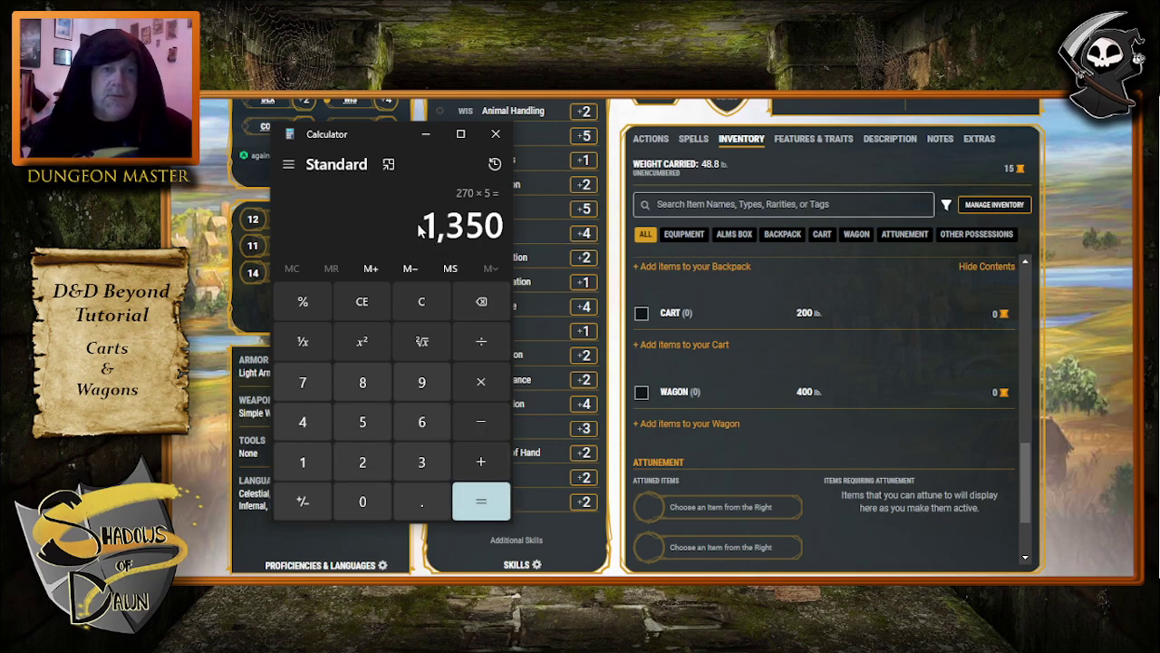
{"action": "left_click_drag", "start_coordinate": [425, 226], "coordinate": [504, 227]}
{"action": "right_click", "coordinate": [455, 232]}
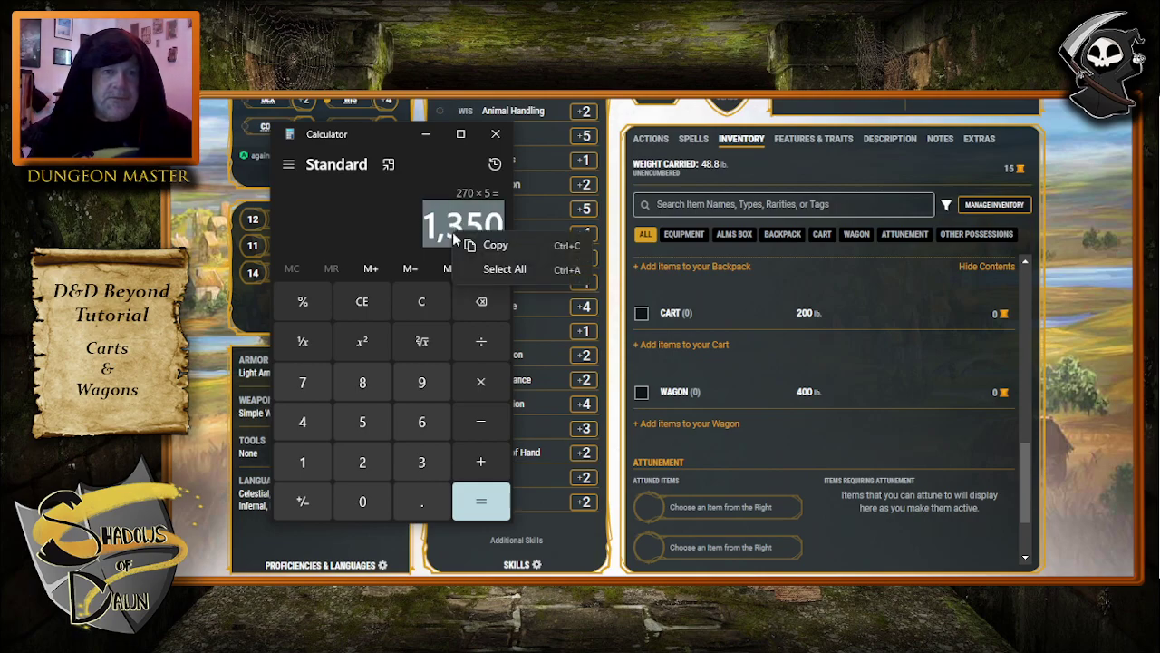
{"action": "left_click", "coordinate": [499, 247]}
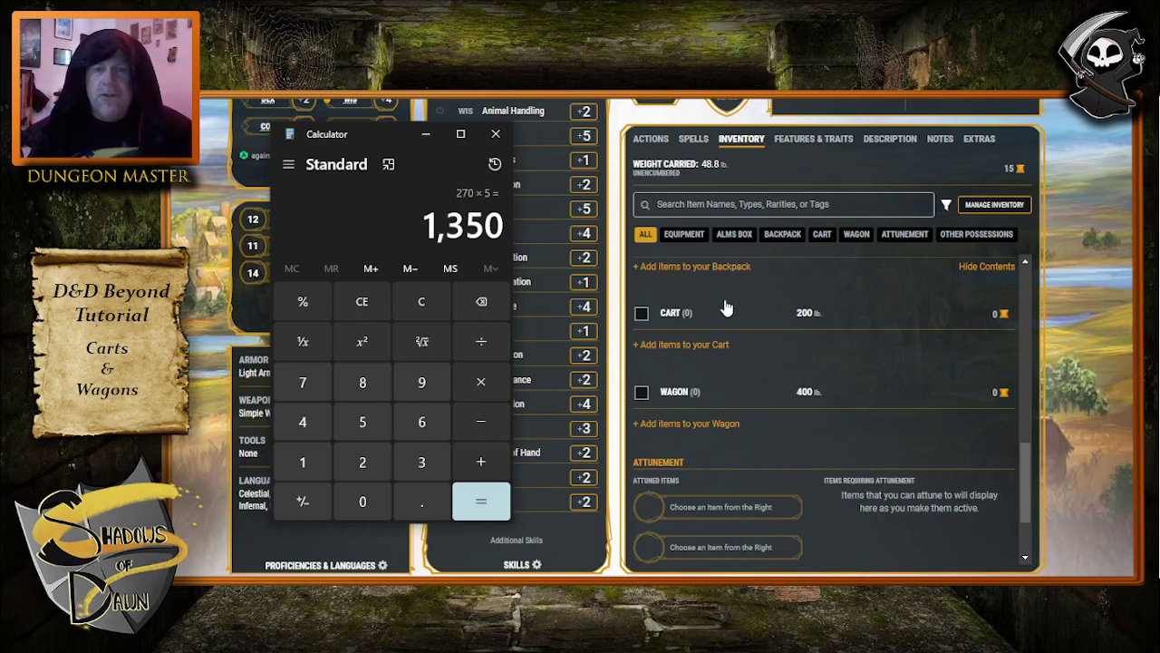
Customize the Cart with a capacity weight override of 1350 lb
{"action": "left_click", "coordinate": [826, 325]}
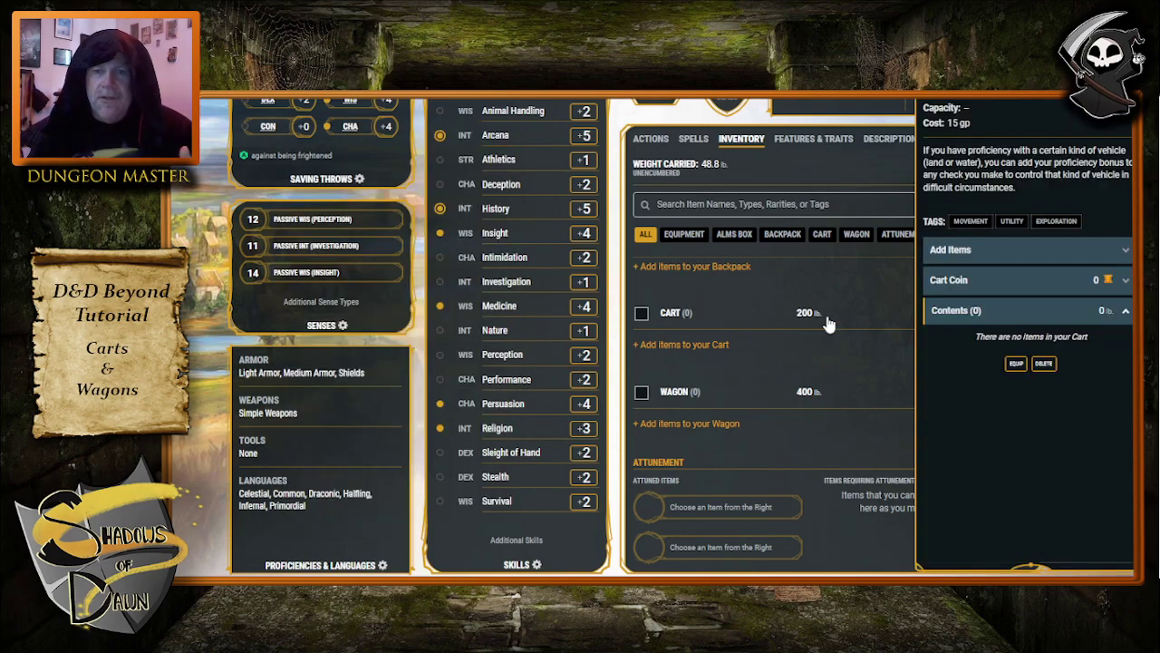
{"action": "scroll", "coordinate": [1015, 249], "scroll_direction": "up", "scroll_amount": 5}
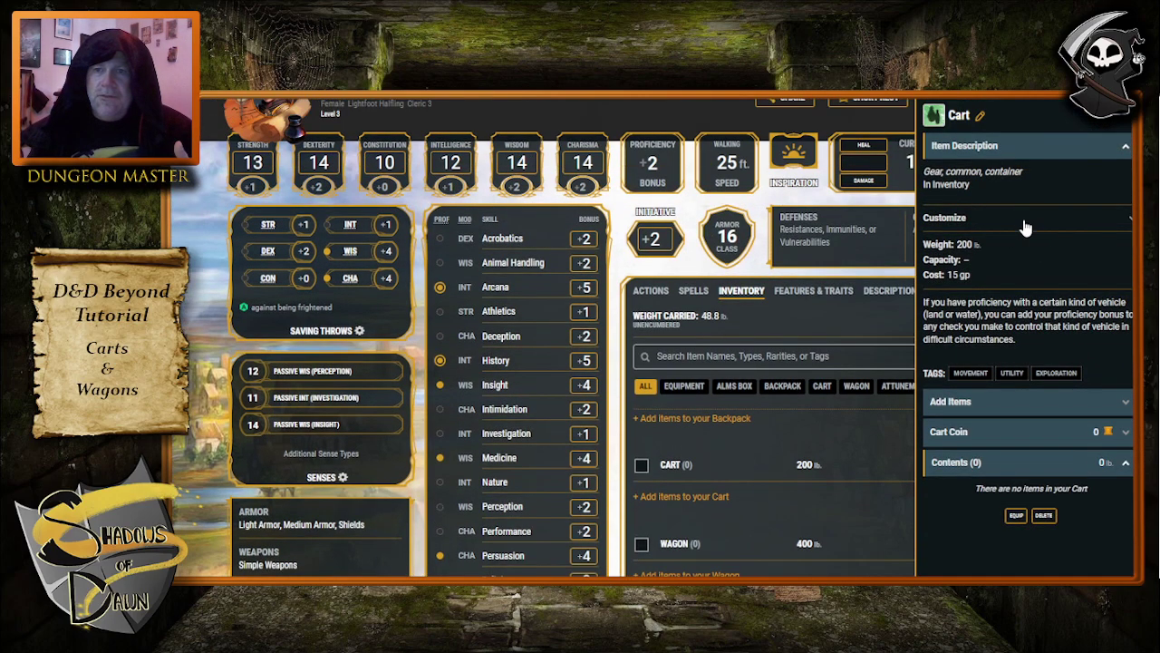
{"action": "left_click", "coordinate": [943, 220]}
{"action": "scroll", "coordinate": [816, 368], "scroll_direction": "down", "scroll_amount": 1}
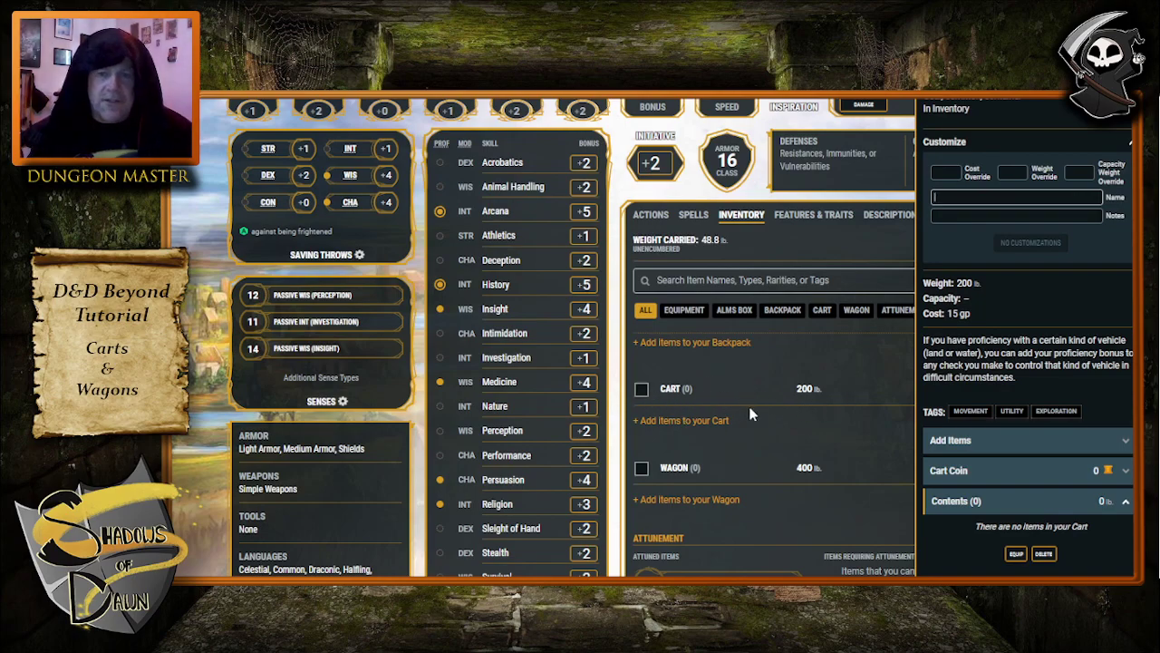
{"action": "left_click", "coordinate": [1069, 172]}
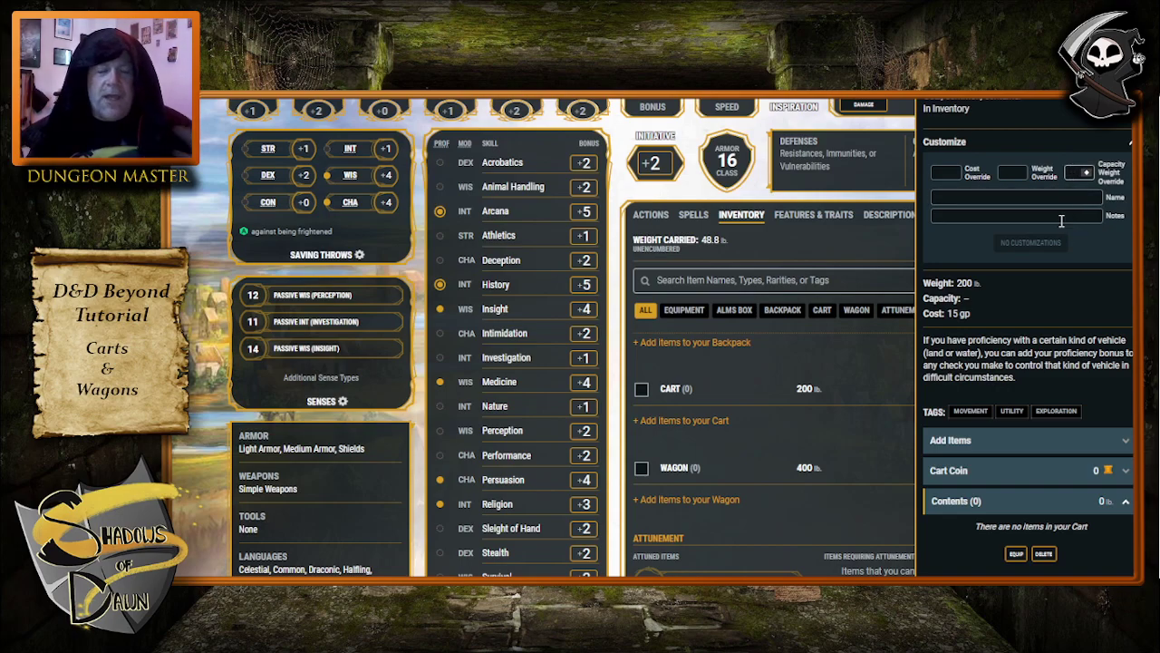
{"action": "type", "text": "1350"}
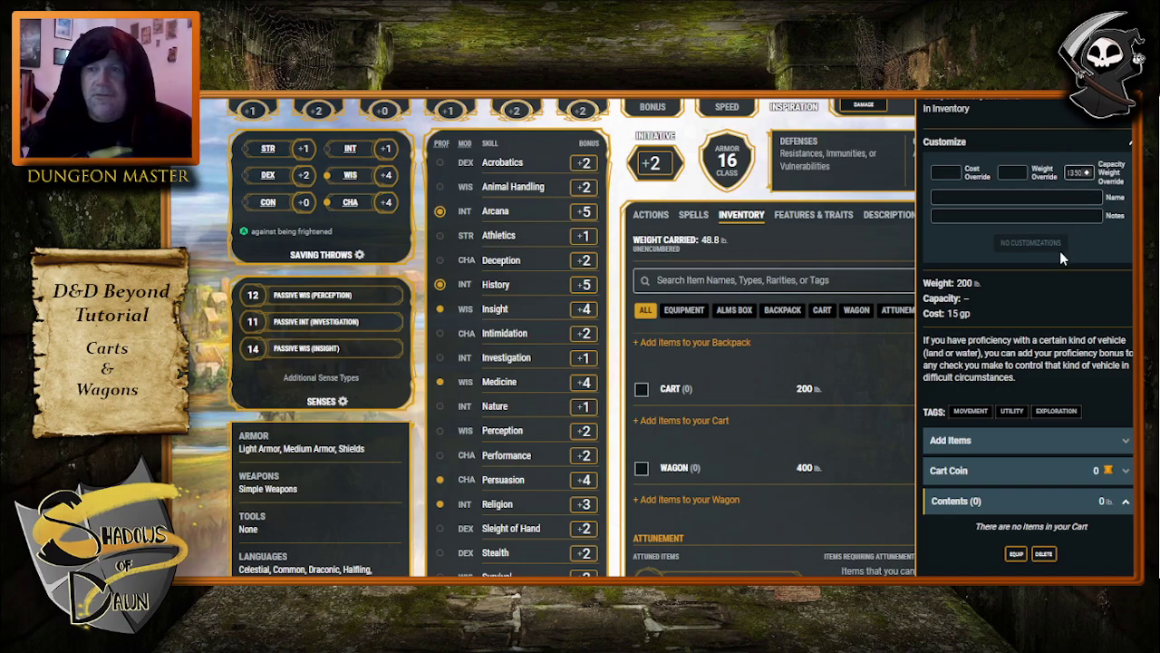
{"action": "left_click", "coordinate": [1102, 252]}
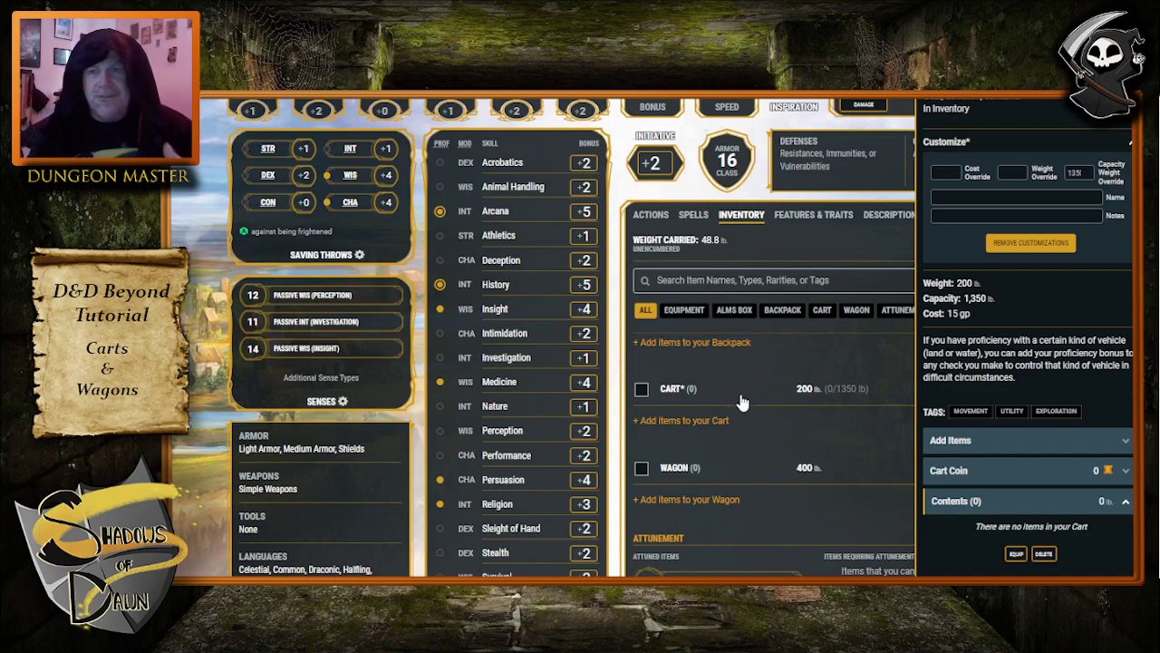
Change the Cart's capacity weight override to 1150 lb and close its details
{"action": "left_click", "coordinate": [1075, 174]}
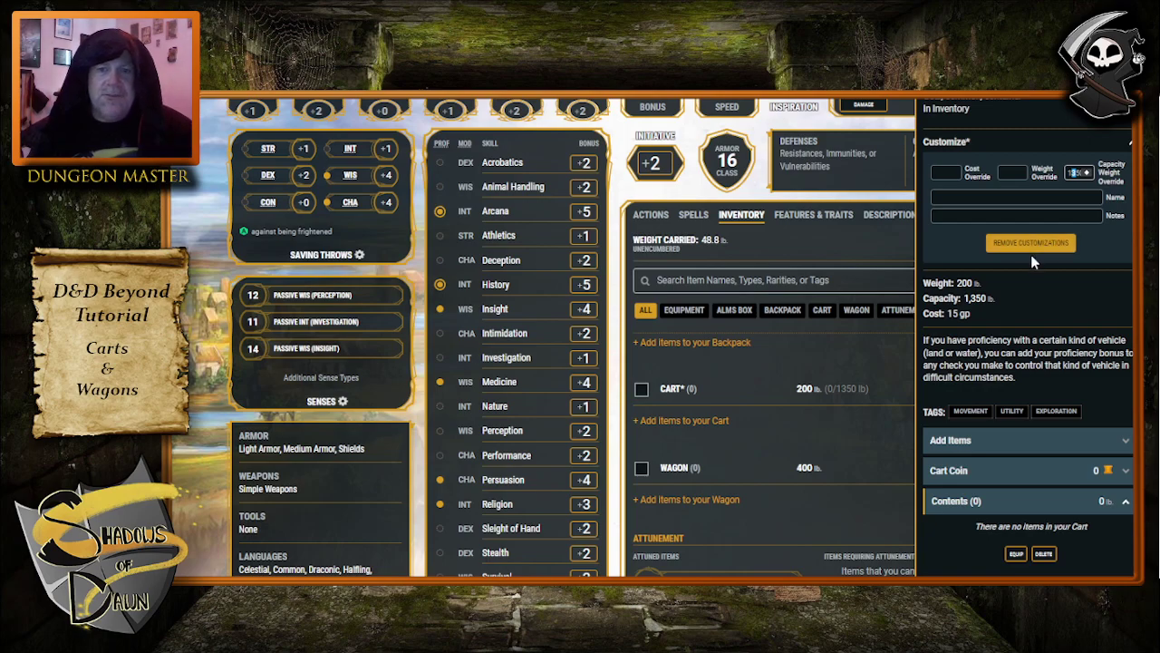
{"action": "type", "text": "1"}
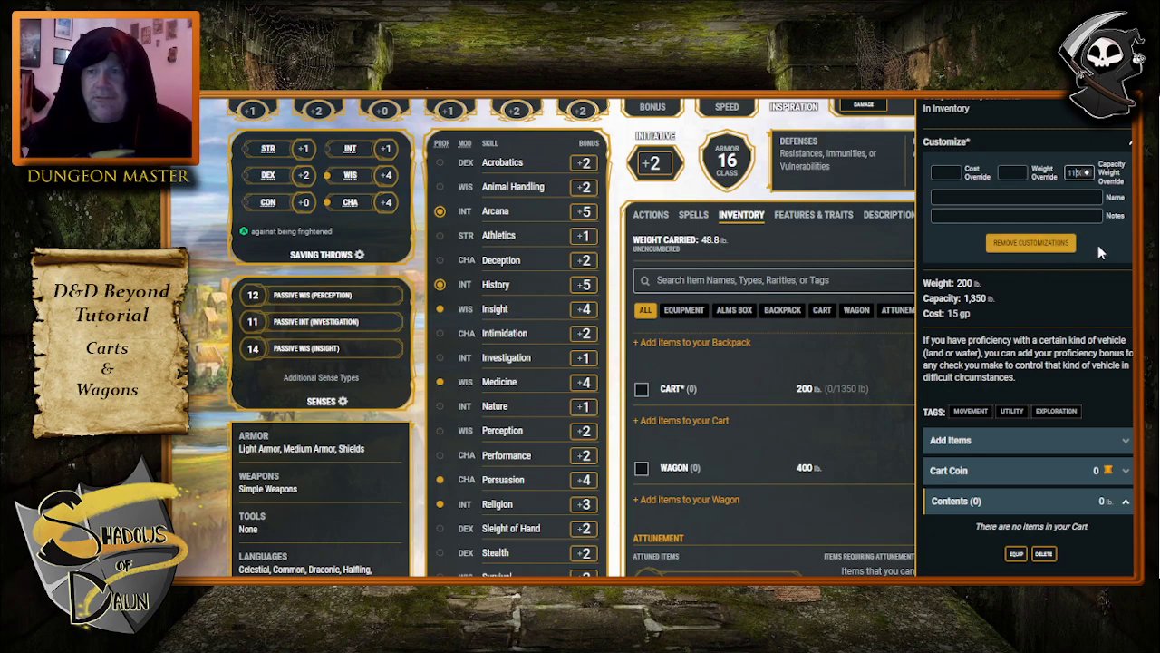
{"action": "left_click", "coordinate": [930, 372]}
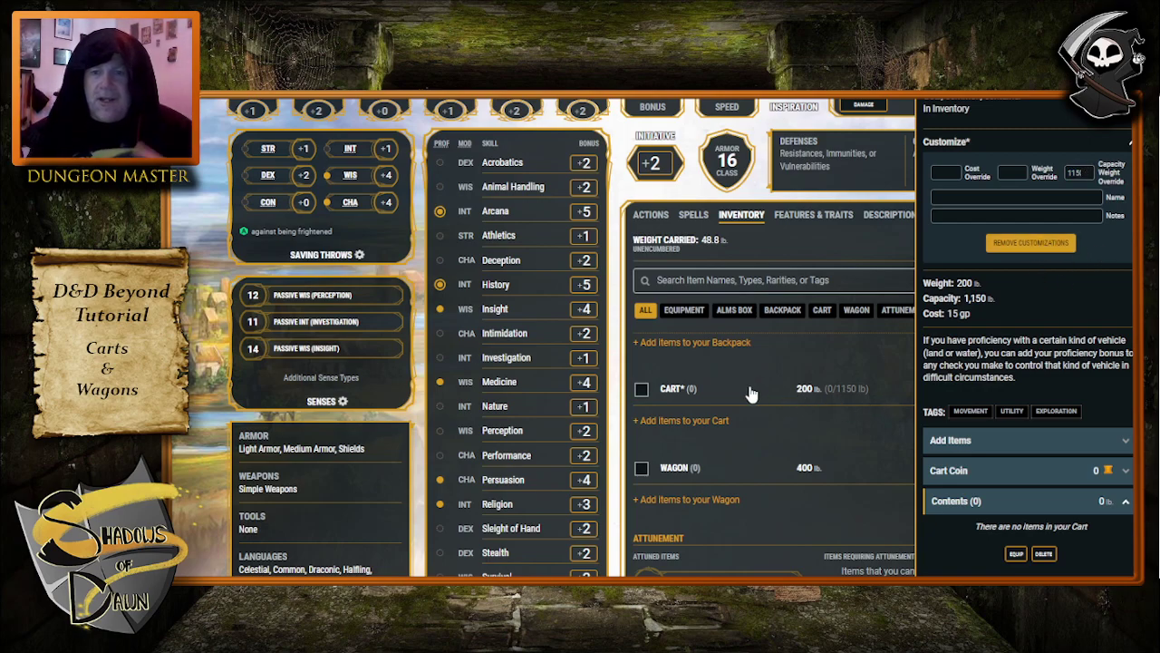
{"action": "left_click", "coordinate": [809, 417]}
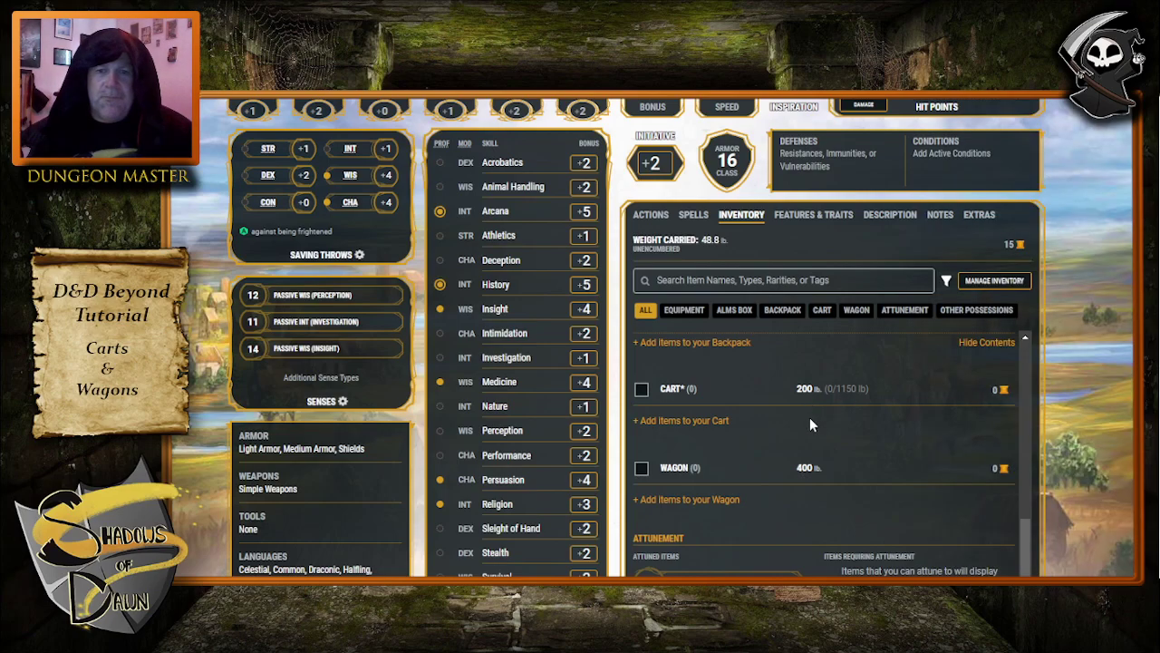
Add the note "1 Draft Horse" to the Cart's customization and close its details
{"action": "left_click", "coordinate": [751, 397]}
{"action": "left_click", "coordinate": [995, 147]}
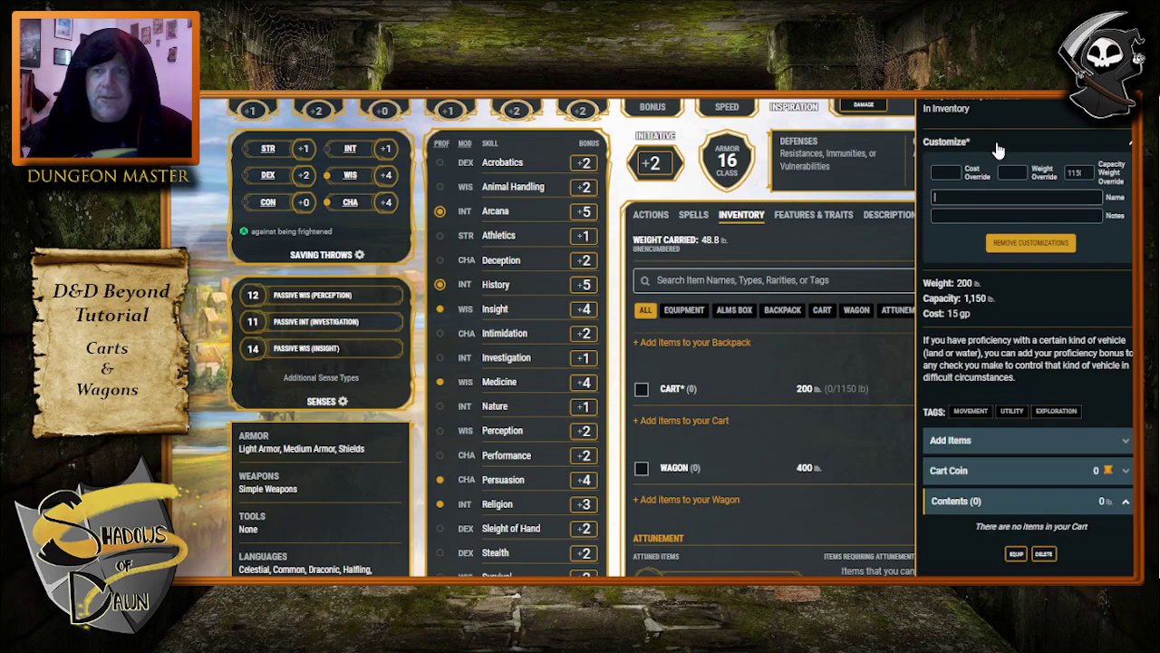
{"action": "left_click", "coordinate": [979, 216]}
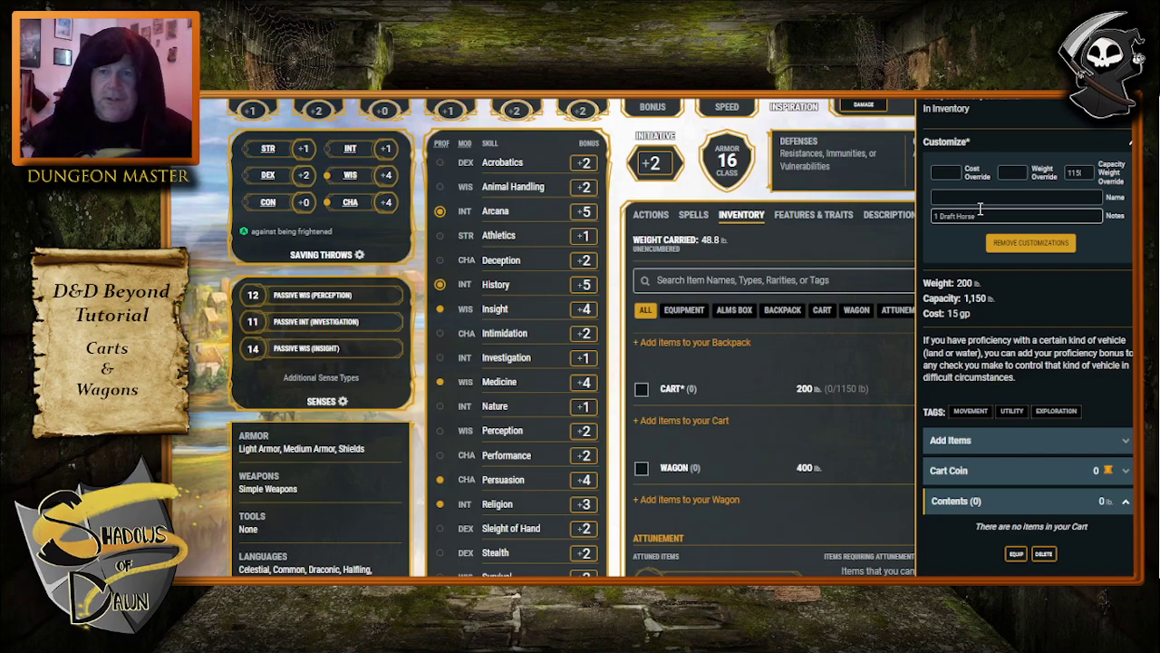
{"action": "left_click", "coordinate": [939, 234]}
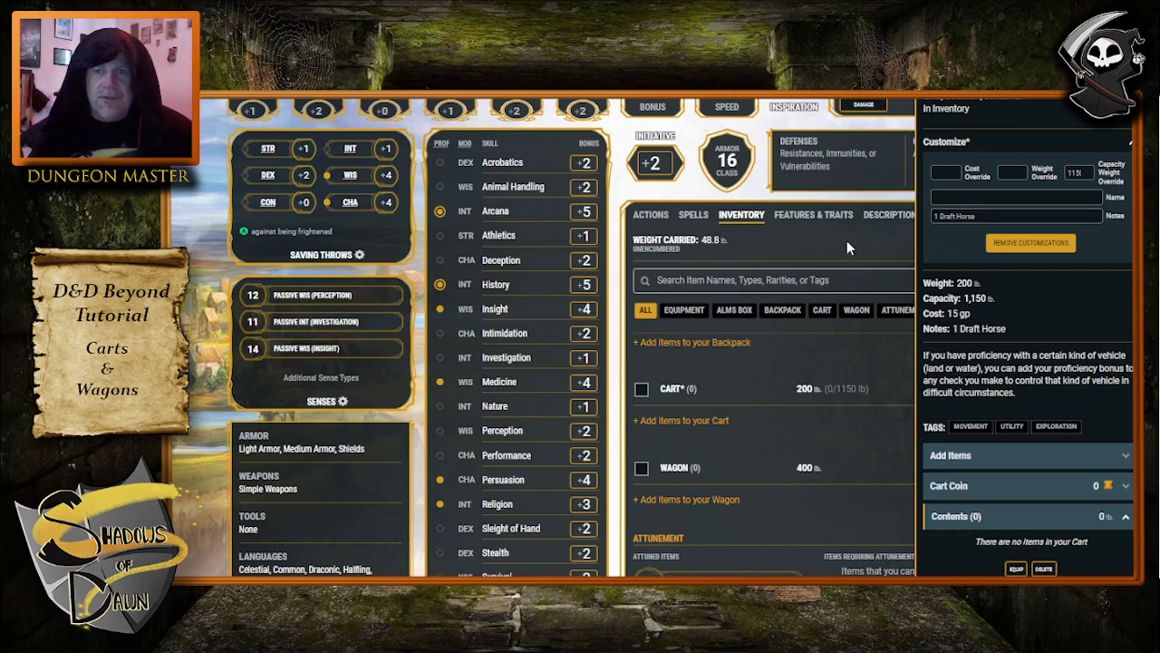
{"action": "left_click", "coordinate": [847, 240]}
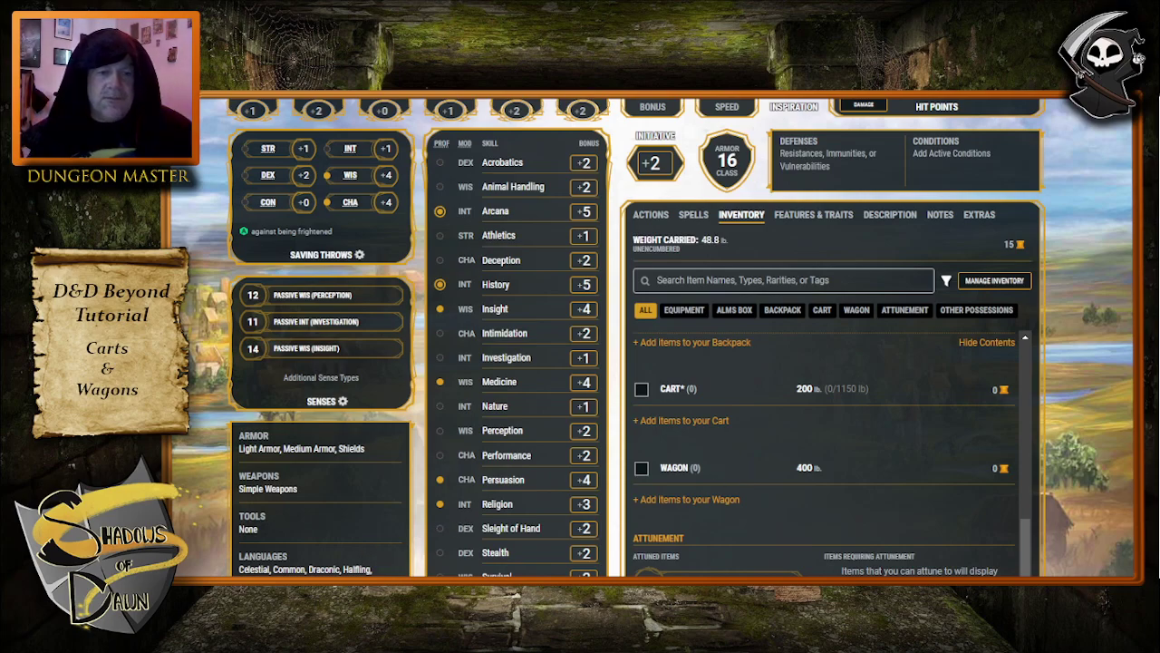
Switch to Calculator and multiply the 1,350 result by 2 to work out the Wagon's carrying capacity
{"action": "key", "text": "alt+Tab"}
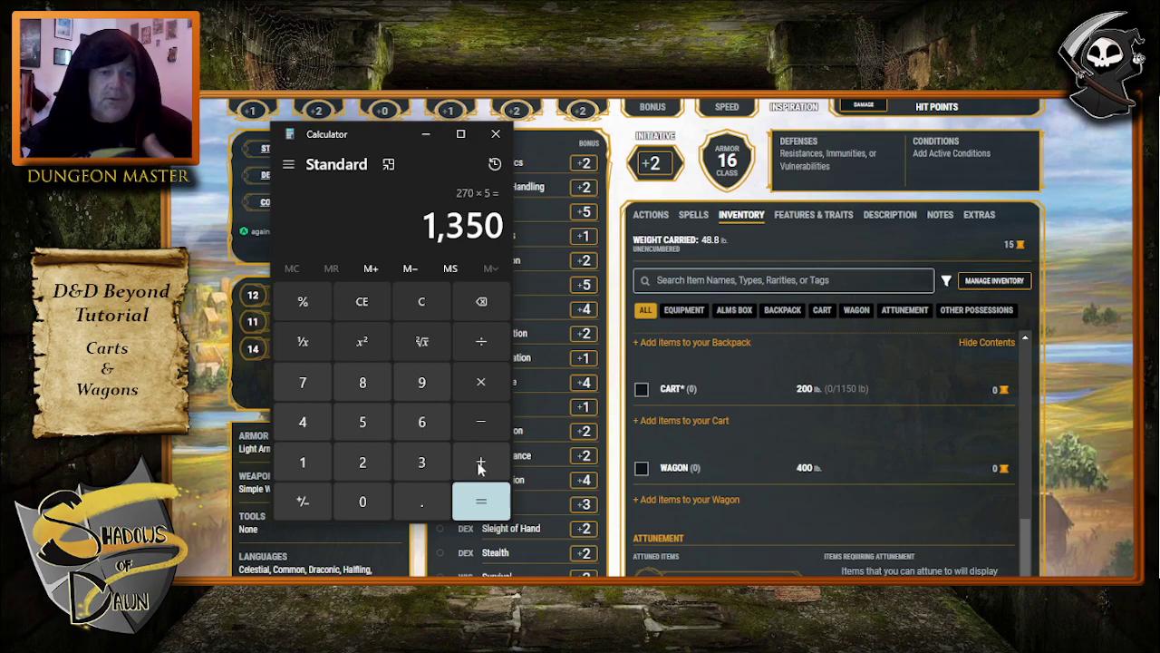
{"action": "left_click", "coordinate": [481, 382]}
{"action": "left_click", "coordinate": [362, 462]}
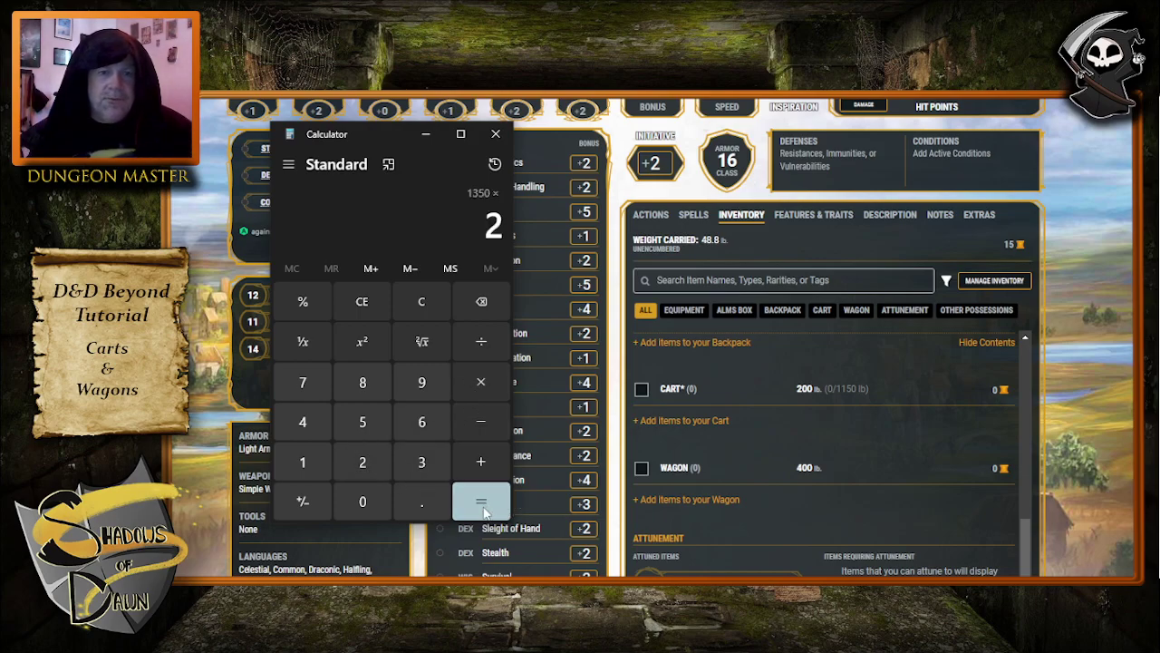
{"action": "left_click", "coordinate": [482, 501]}
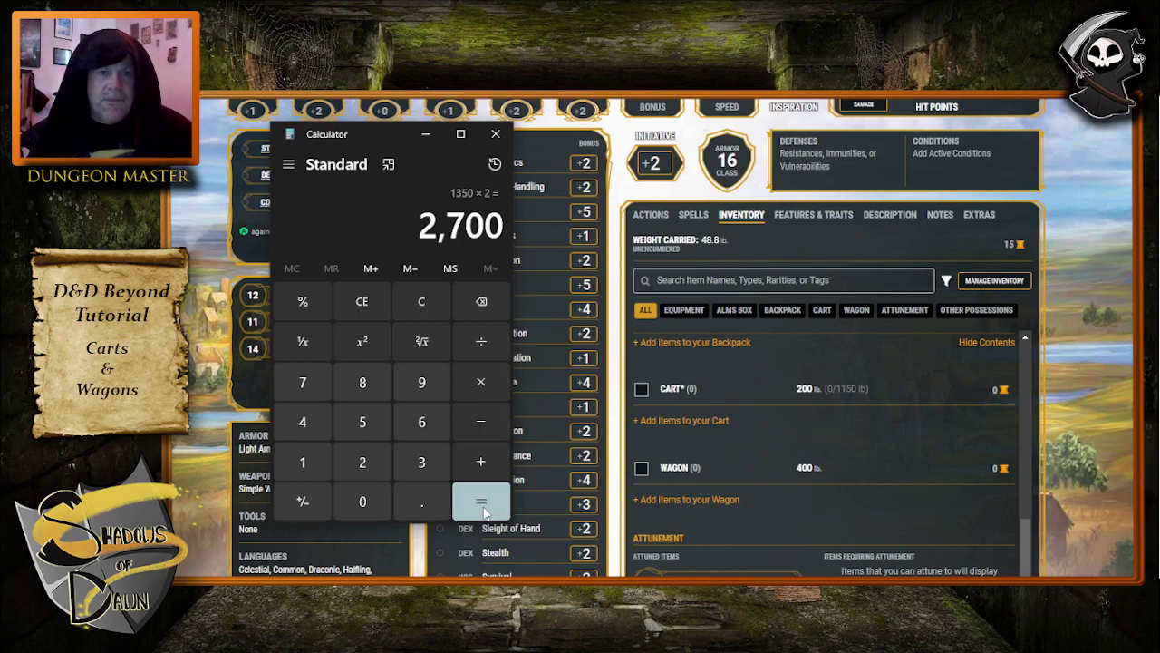
Return to the D&D Beyond character sheet and customize the Wagon with a capacity weight override of 2300 lb
{"action": "left_click", "coordinate": [807, 475]}
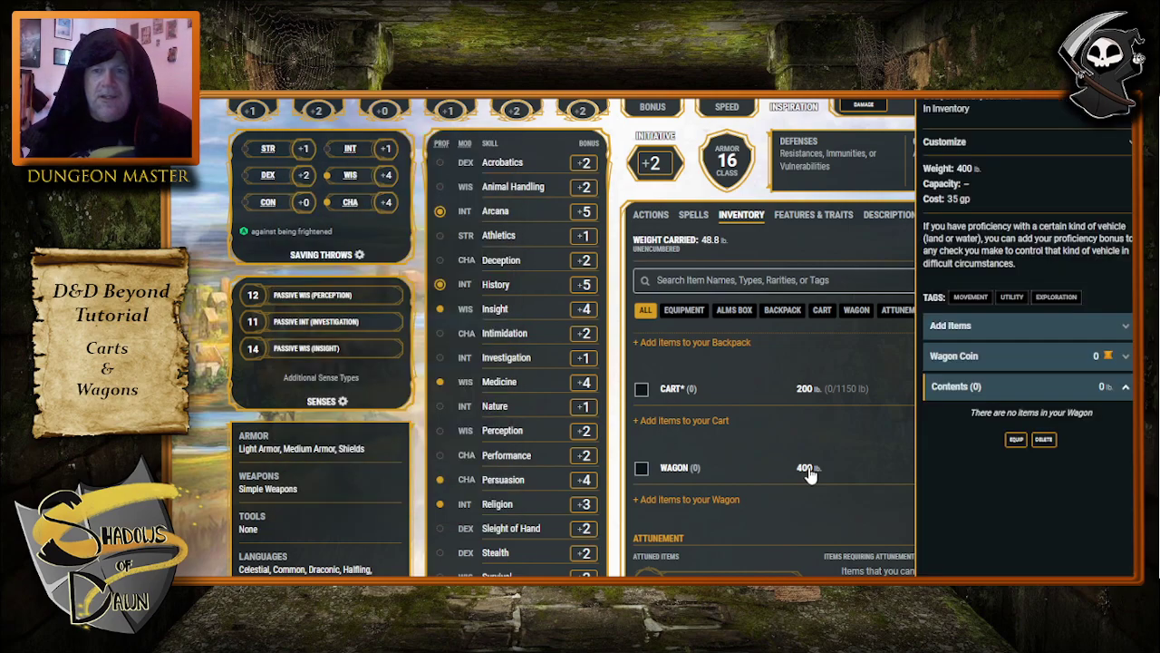
{"action": "left_click", "coordinate": [1072, 149]}
{"action": "left_click", "coordinate": [1074, 174]}
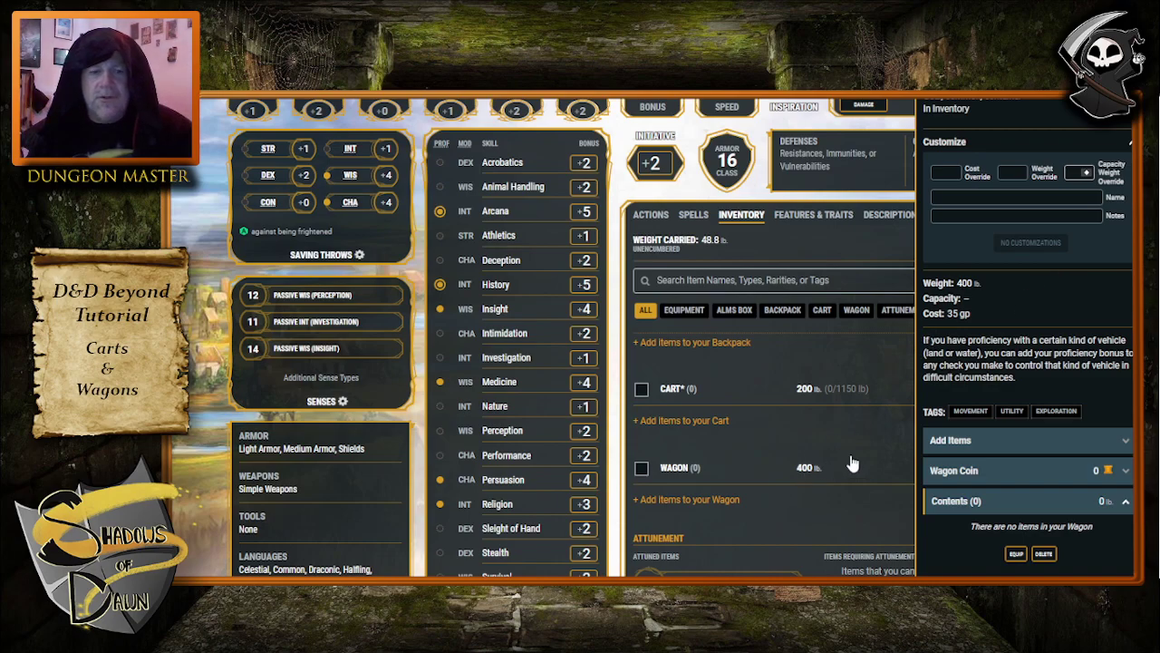
{"action": "type", "text": "00"}
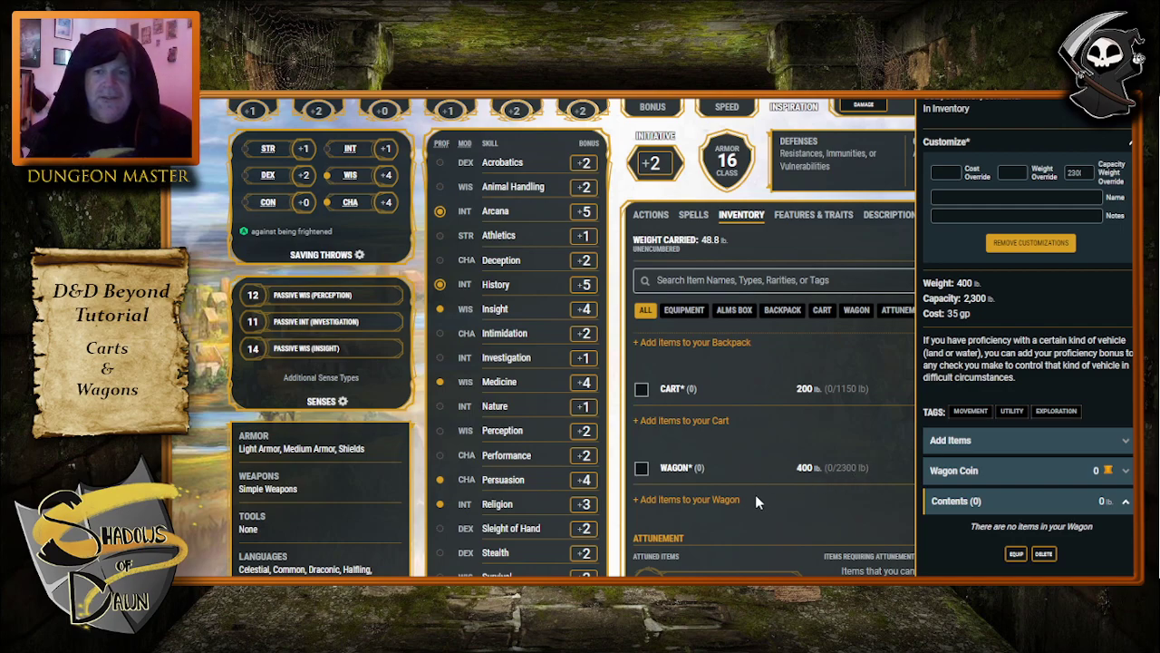
Add the note "2 Draft Horses" to the Wagon's customization and close its details
{"action": "left_click", "coordinate": [955, 215]}
{"action": "type", "text": "2 D"}
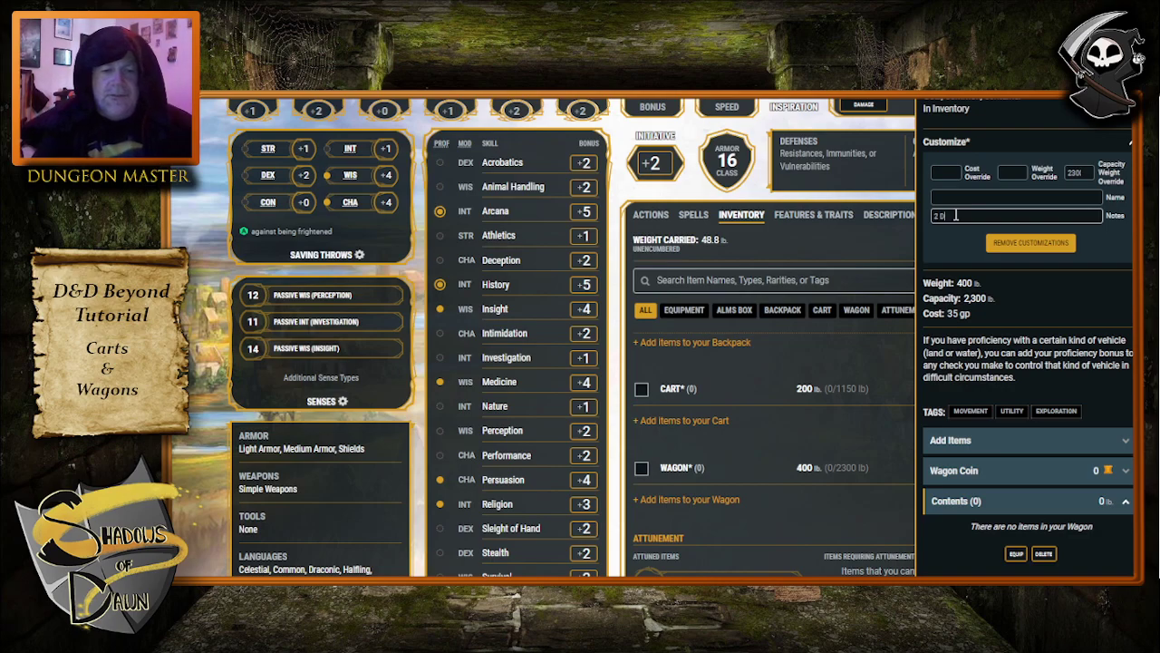
{"action": "type", "text": "raft Horses"}
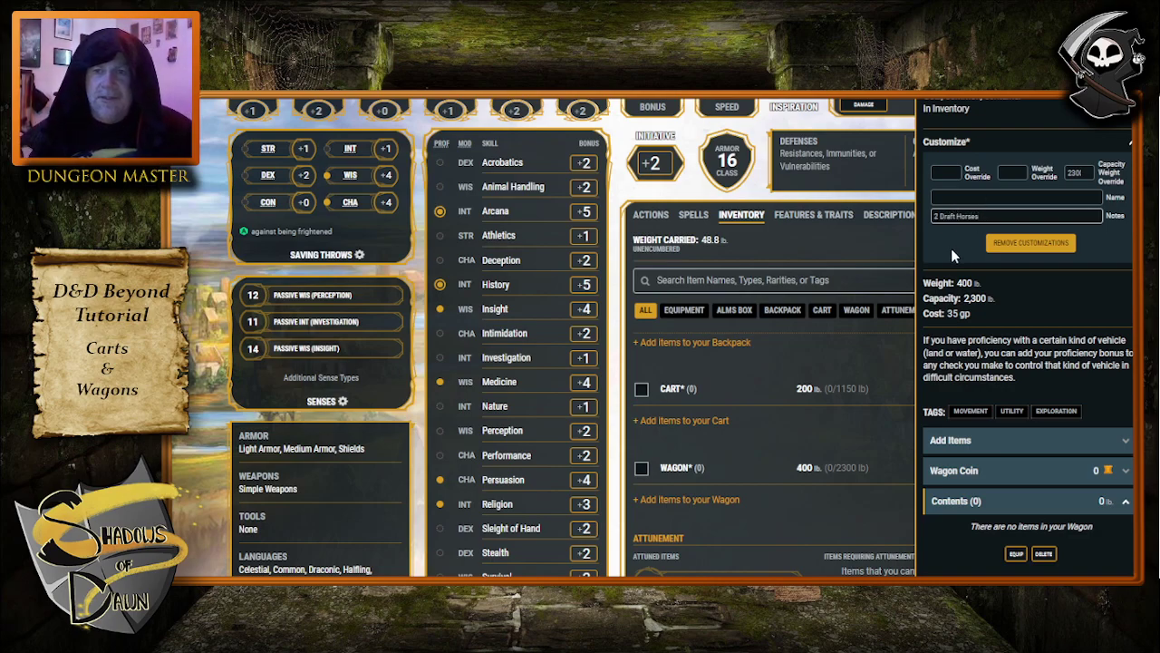
{"action": "left_click", "coordinate": [854, 235]}
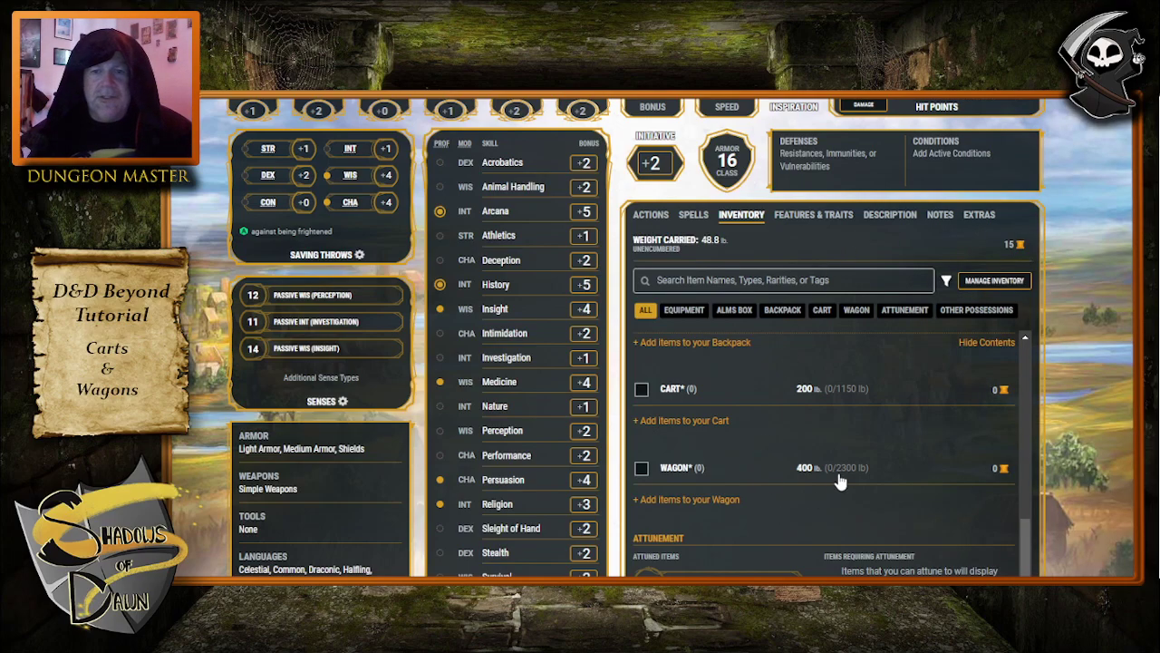